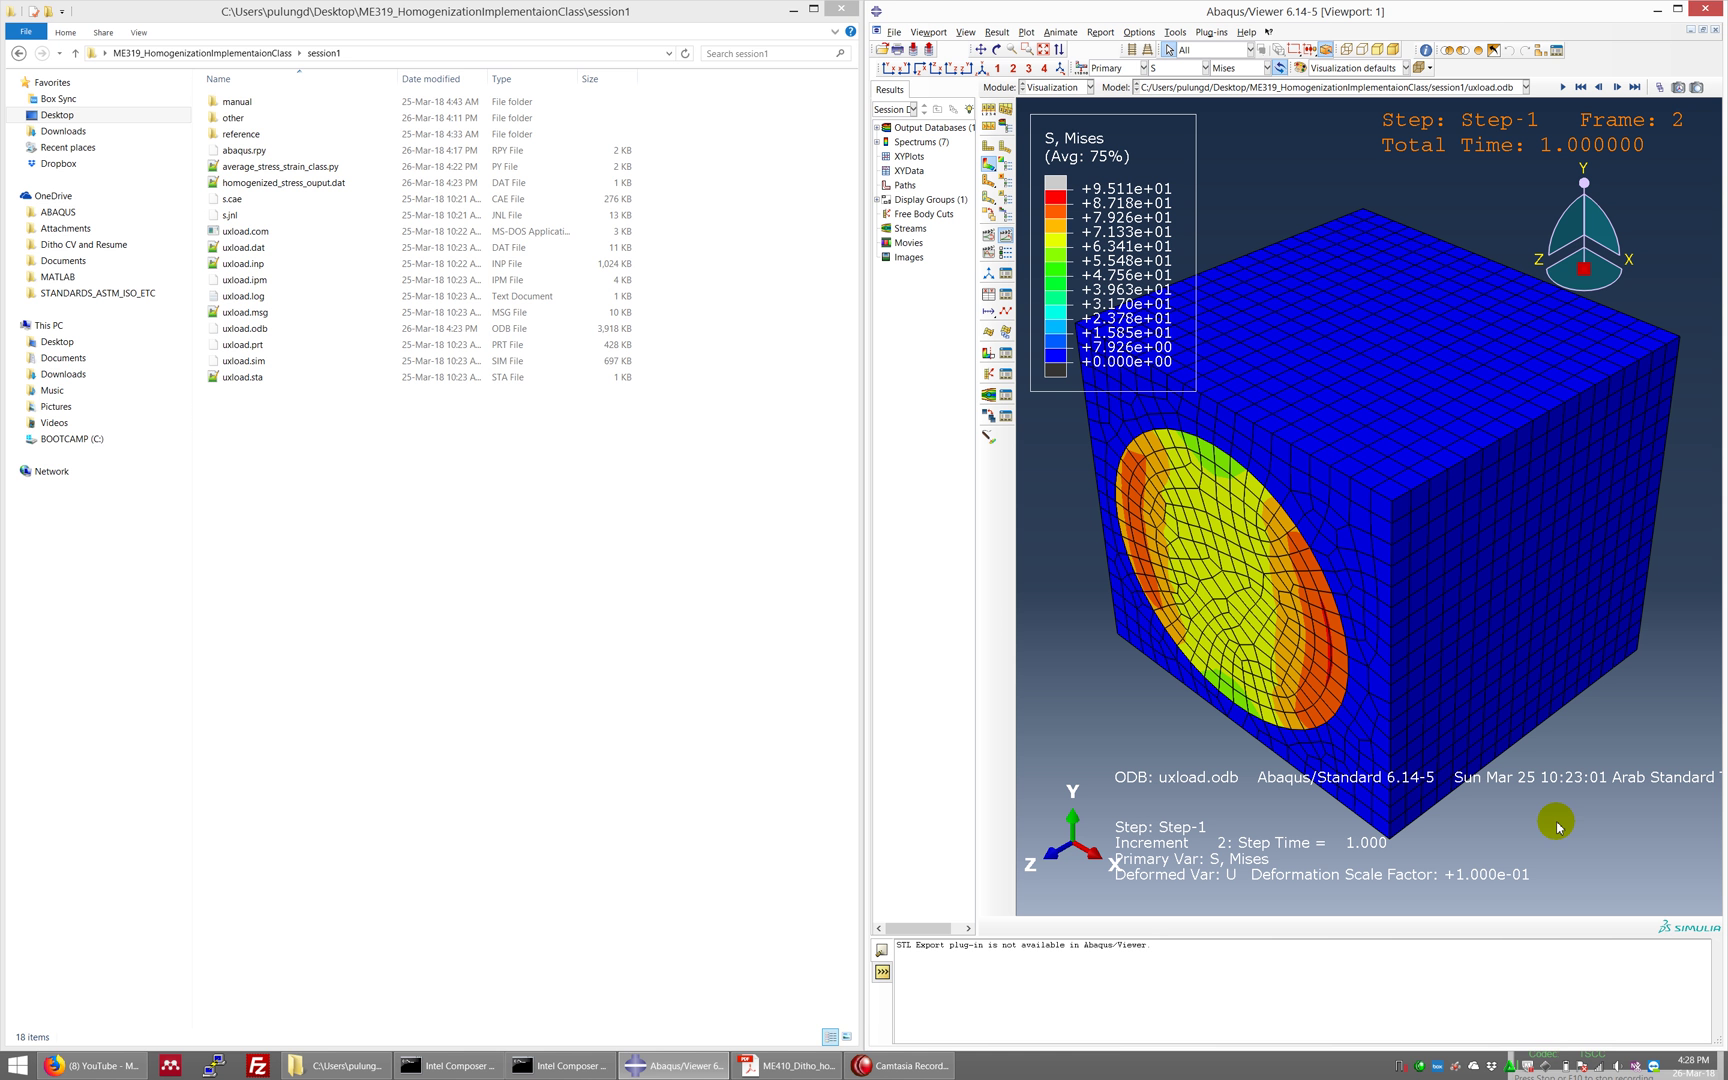
Page through the homogenization lecture PDF, then hide it to return to the folder.
{"action": "left_click", "coordinate": [785, 1065]}
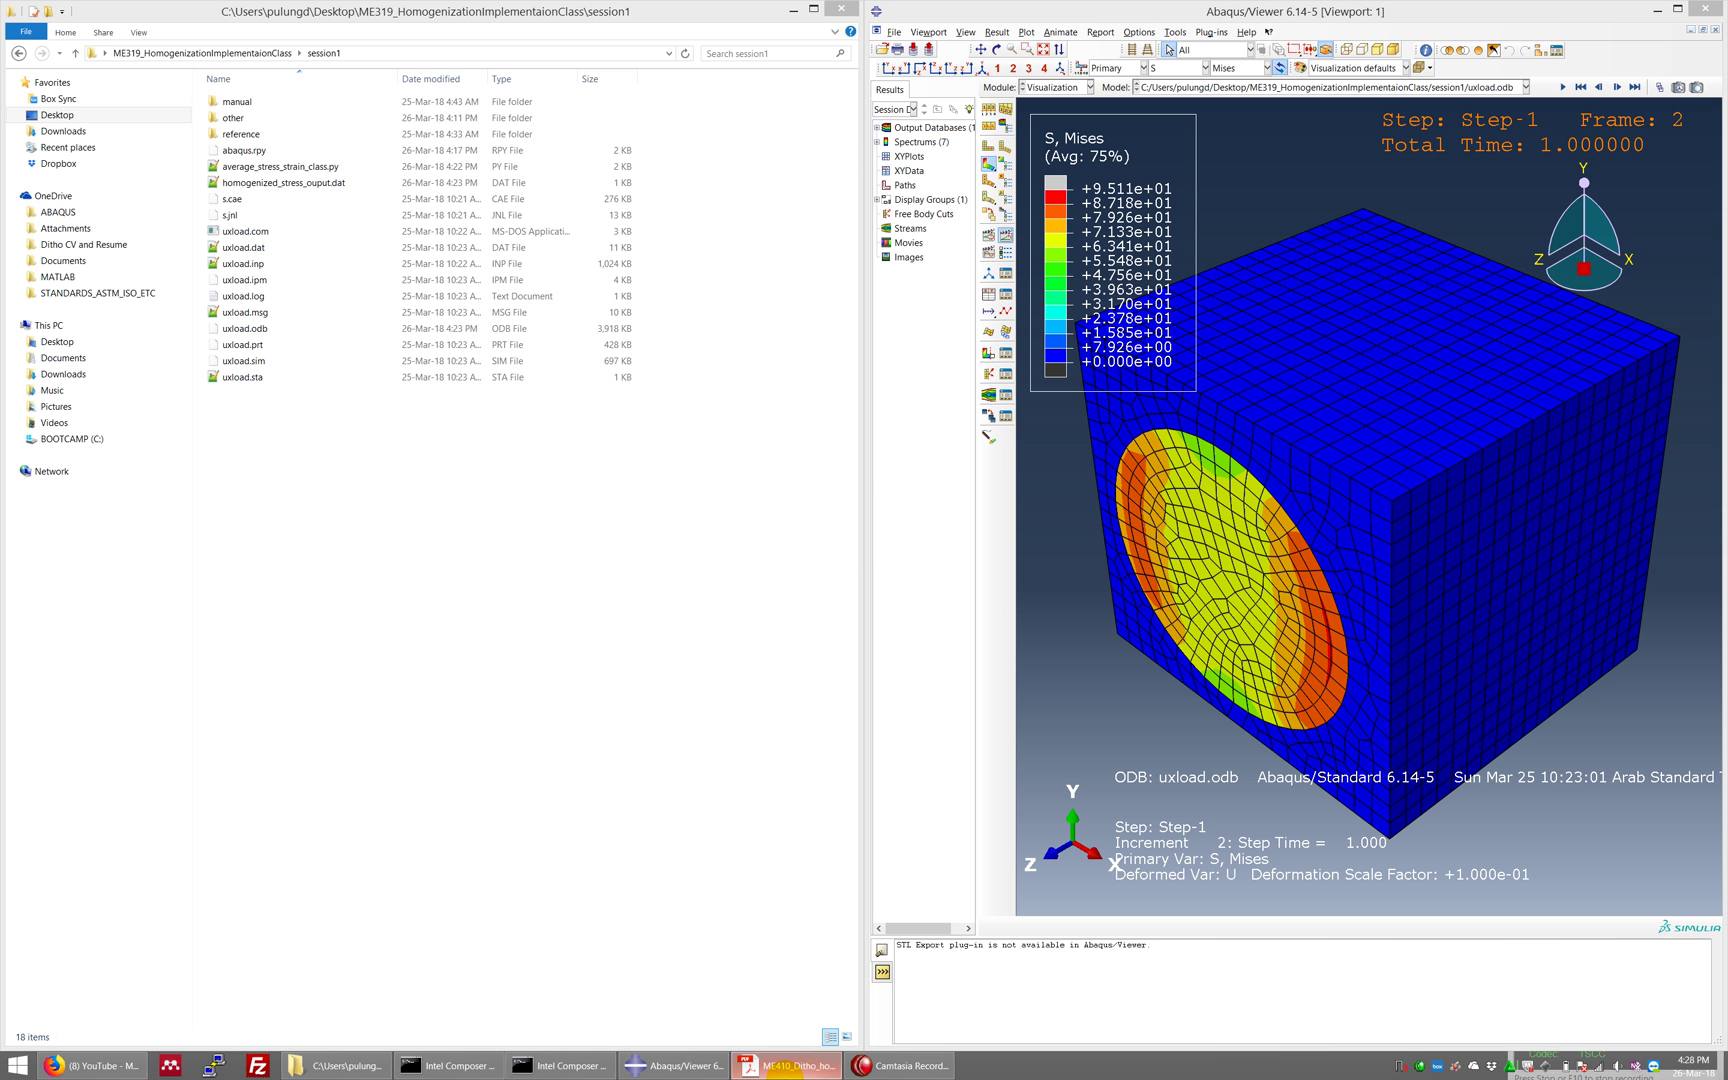
{"action": "left_click", "coordinate": [571, 687]}
{"action": "scroll", "coordinate": [565, 680], "scroll_direction": "down", "scroll_amount": 2}
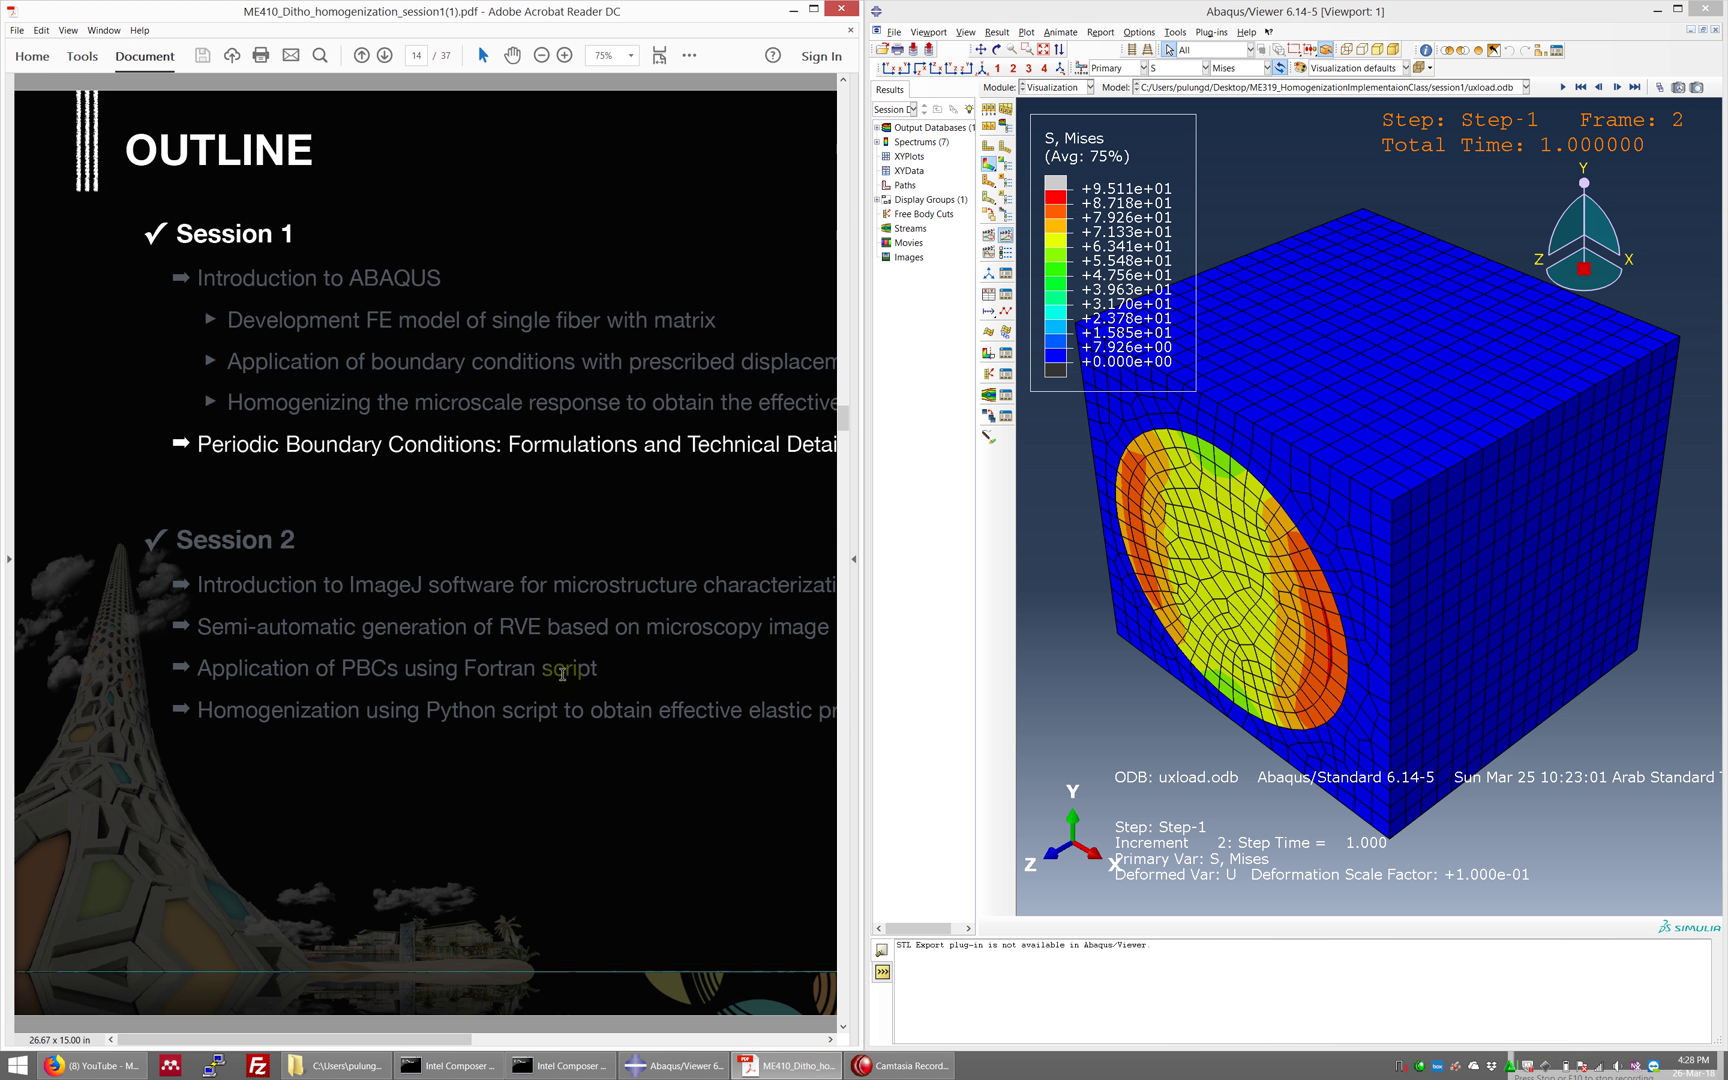
{"action": "left_click", "coordinate": [813, 9]}
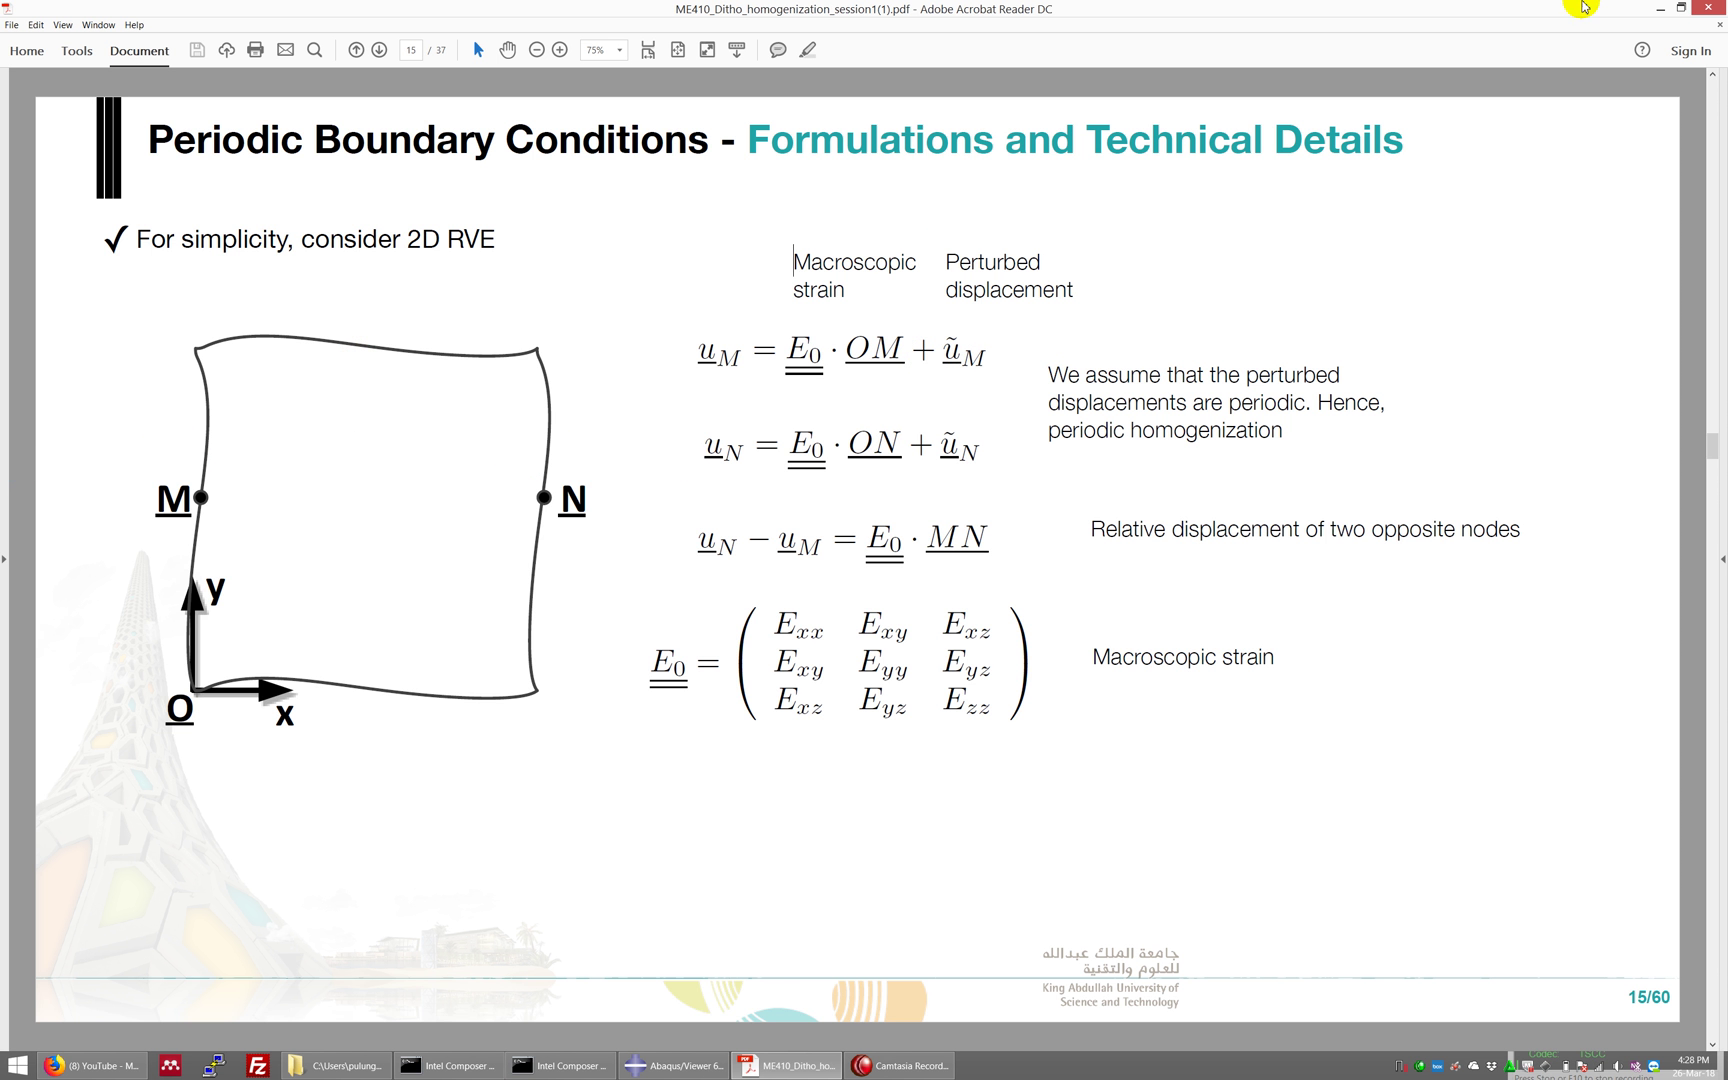
{"action": "left_click", "coordinate": [1660, 8]}
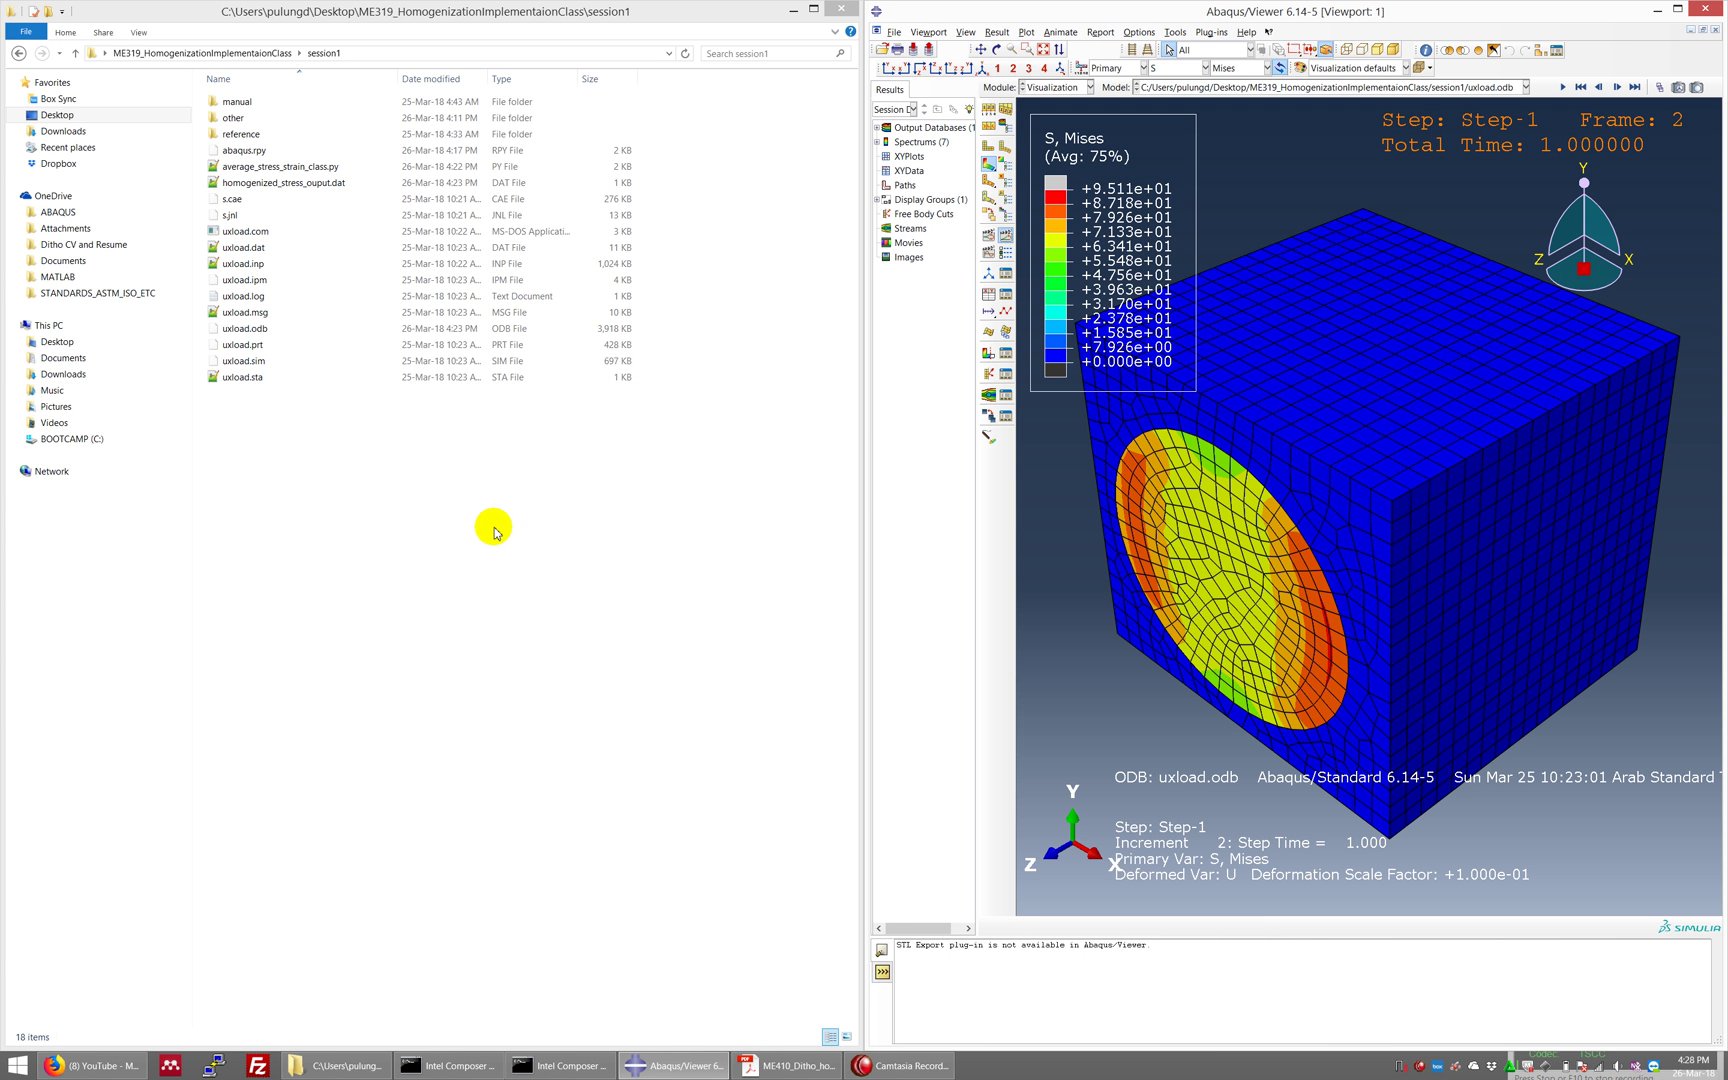
Duplicate uxload.inp and rename the copy uxload_periodic.inp.
{"action": "left_click", "coordinate": [268, 265]}
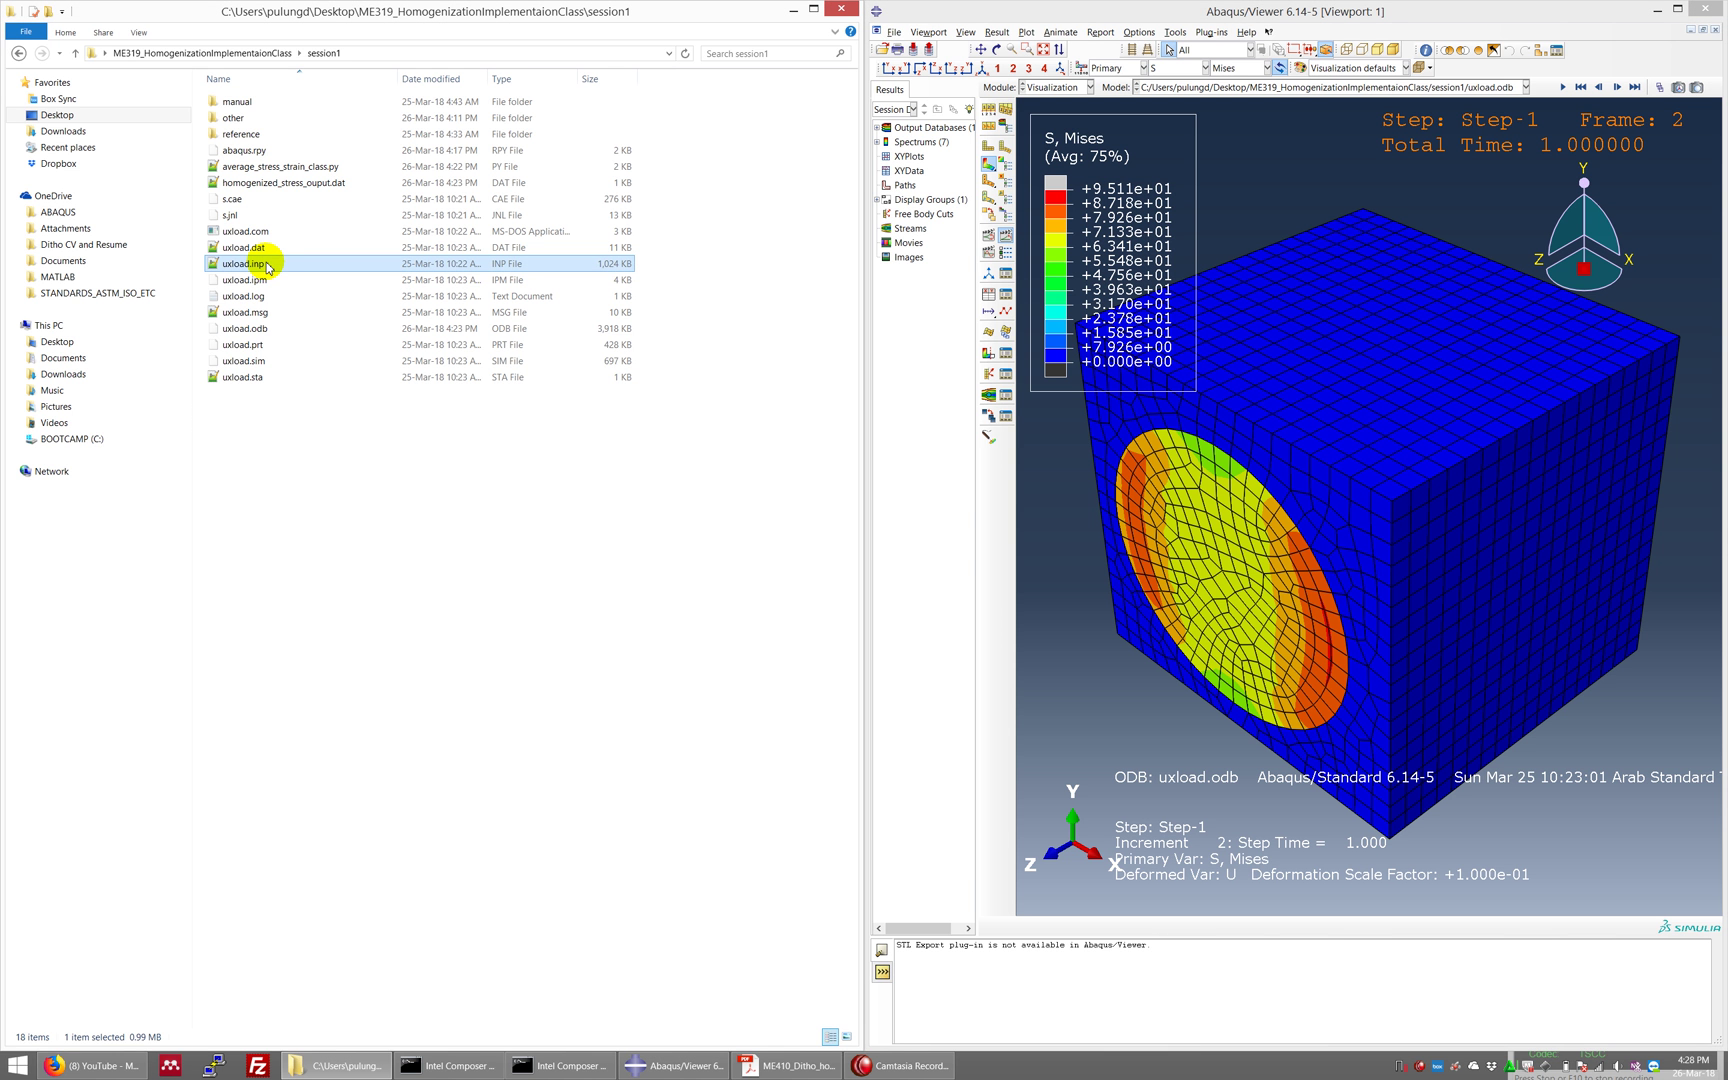
{"action": "key", "text": "ctrl+v"}
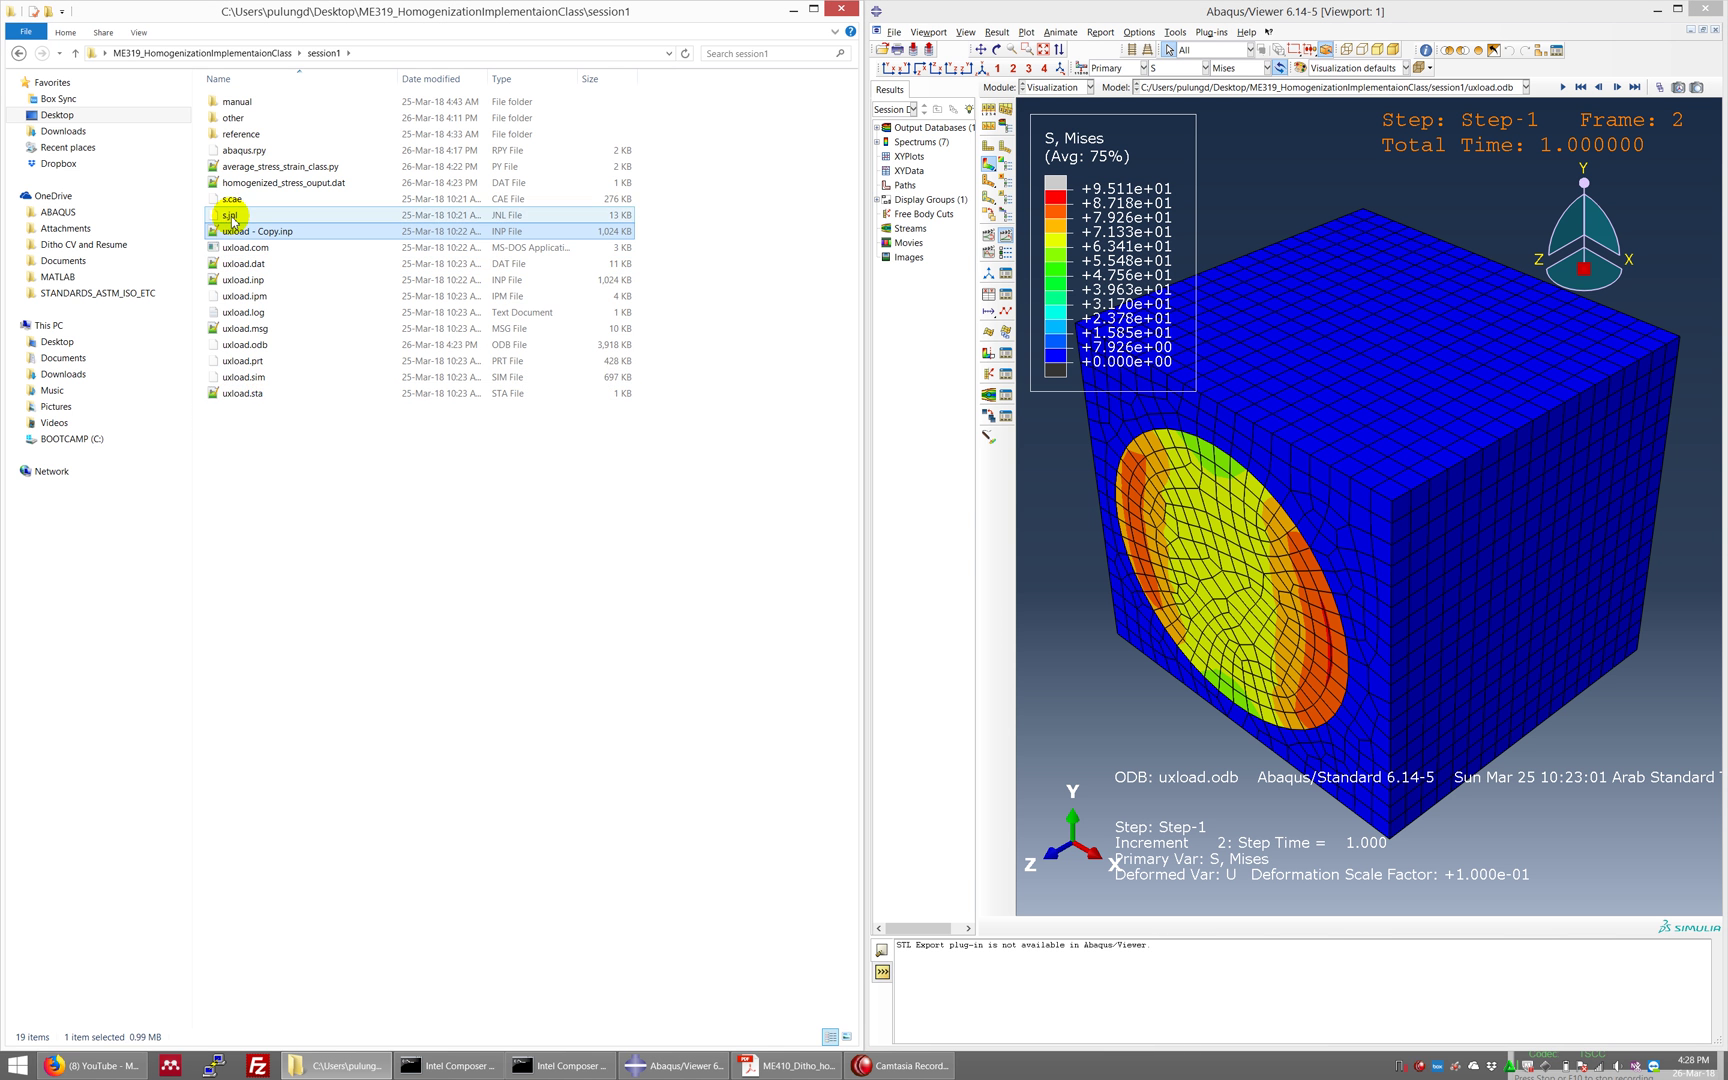
{"action": "left_click", "coordinate": [270, 232]}
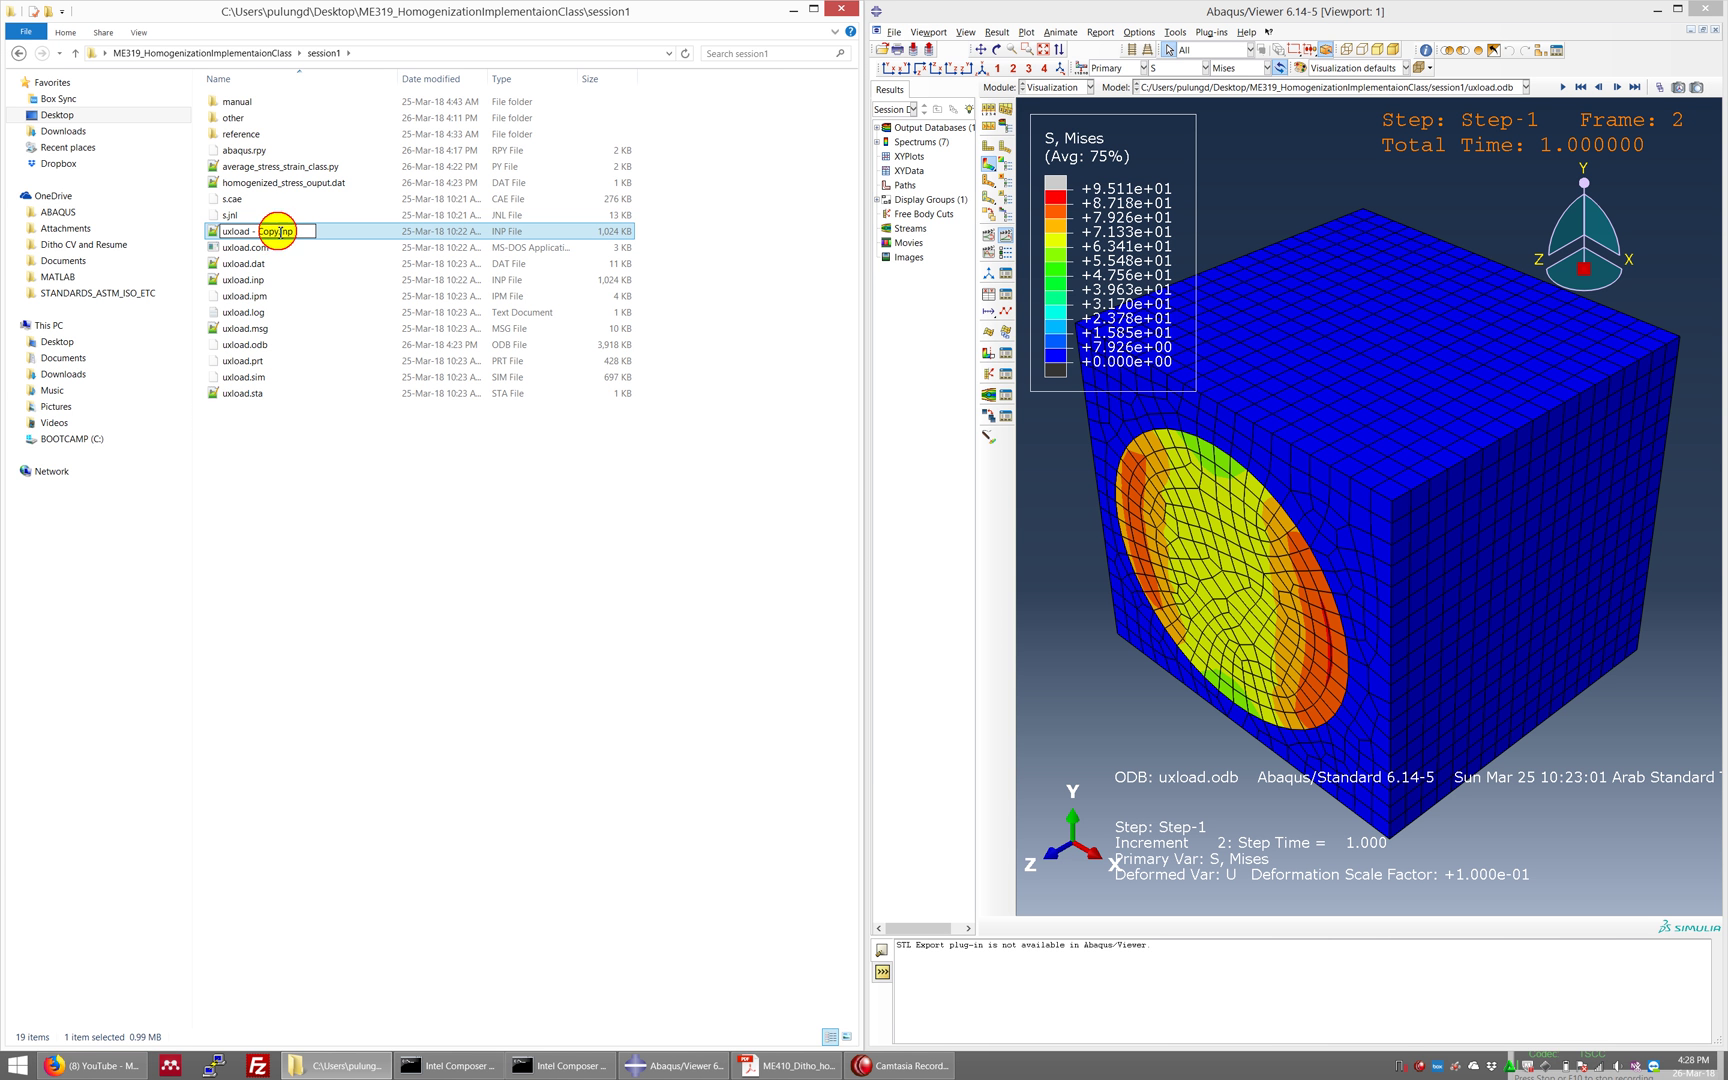
{"action": "key", "text": "BackSpace"}
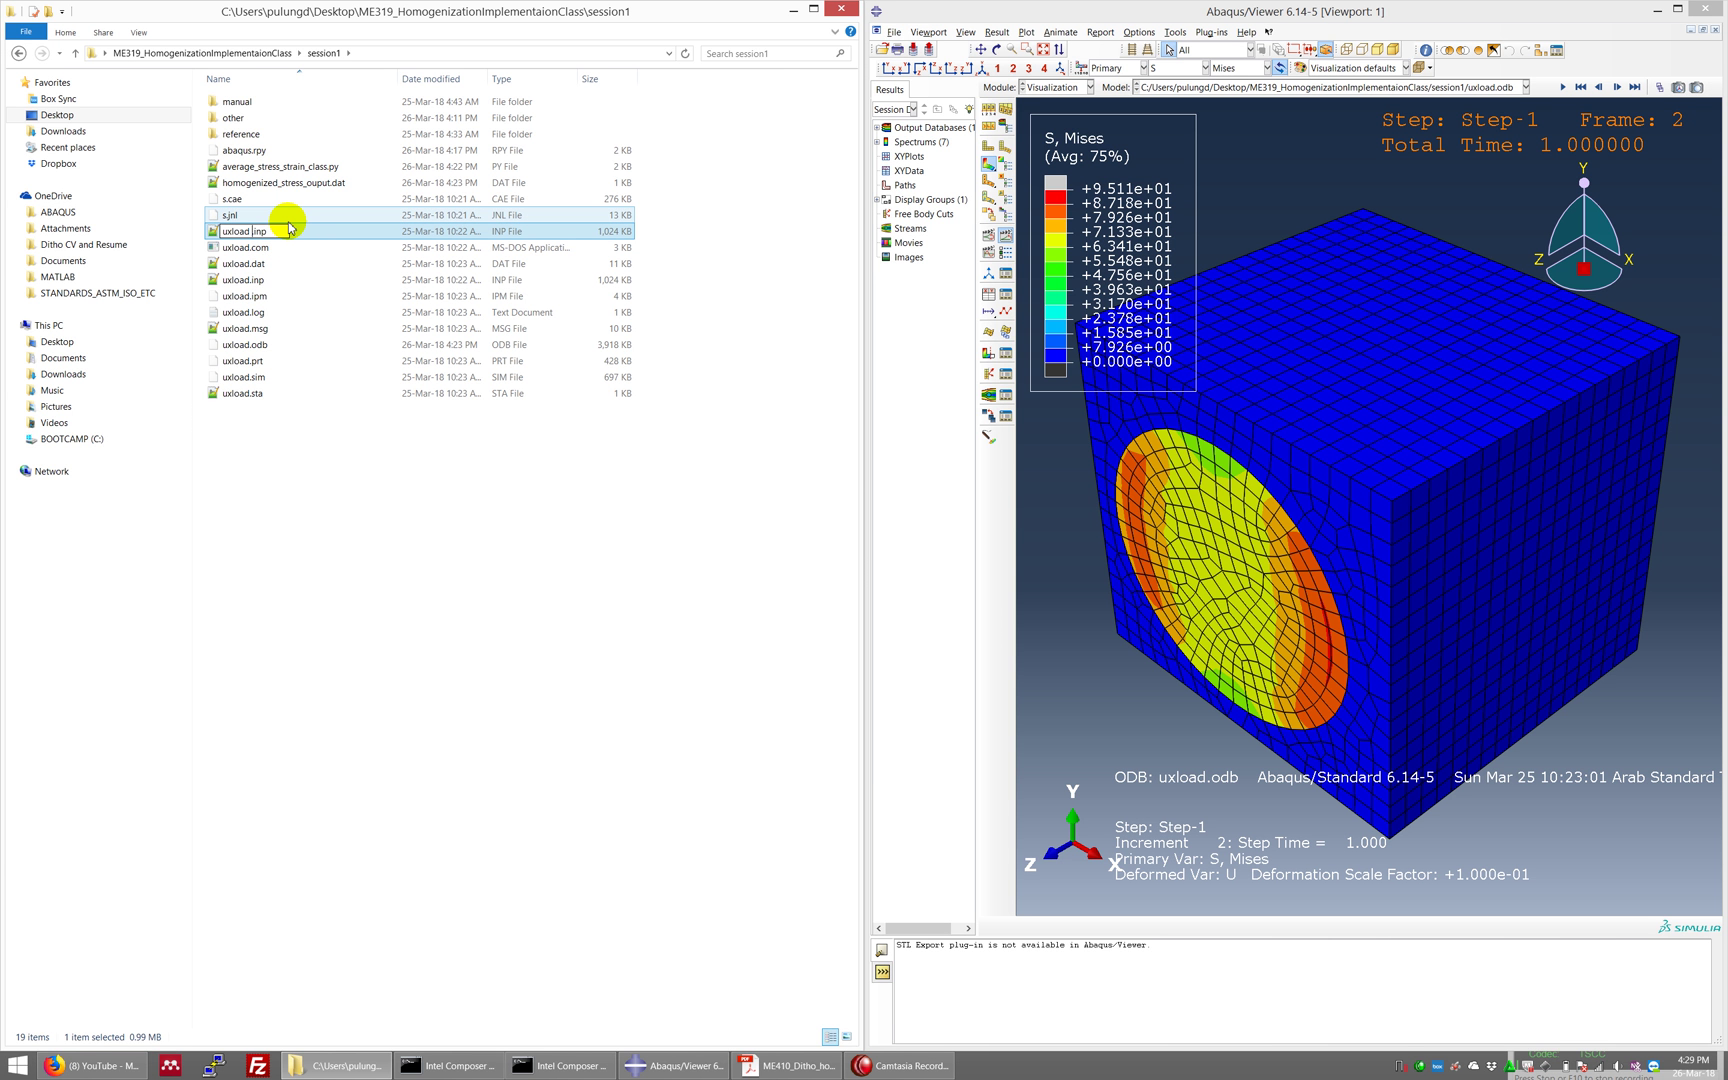
{"action": "key", "text": "BackSpace"}
{"action": "type", "text": "_periodic"}
{"action": "left_click", "coordinate": [333, 530]}
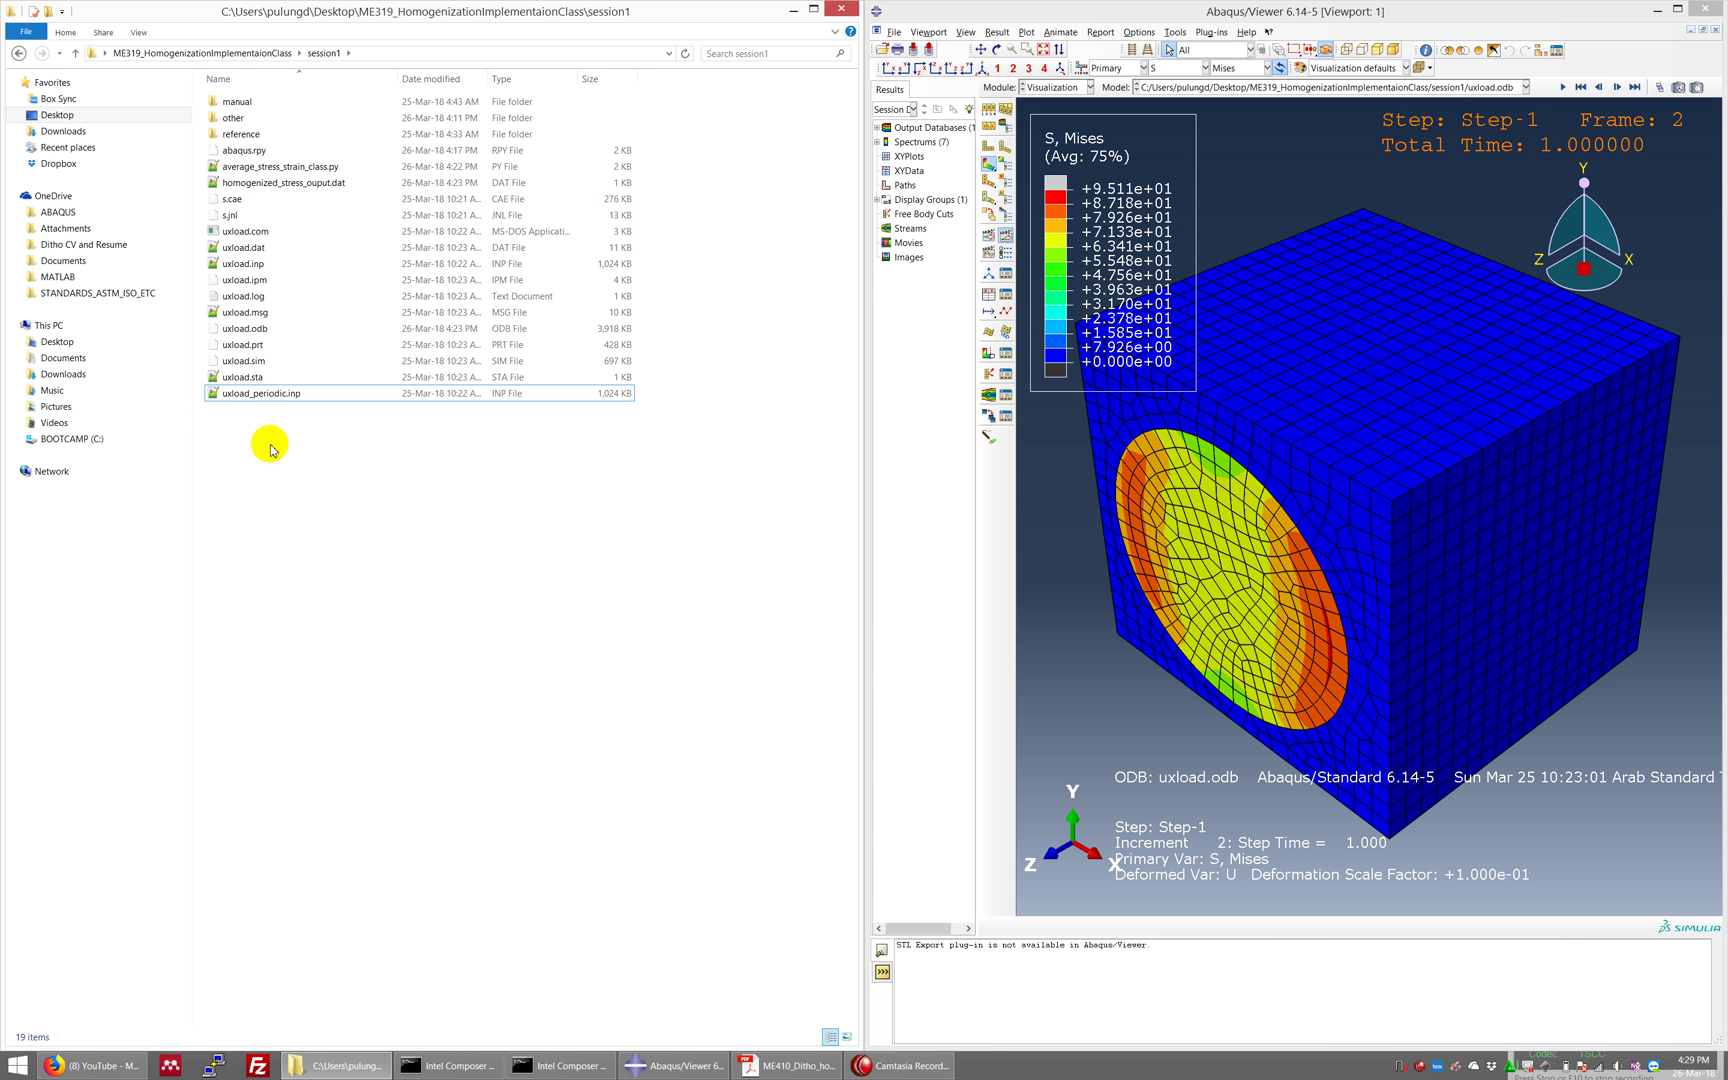
Duplicate uxload_periodic.inp and rename the copy coord.txt, accepting the extension change.
{"action": "left_click", "coordinate": [282, 400]}
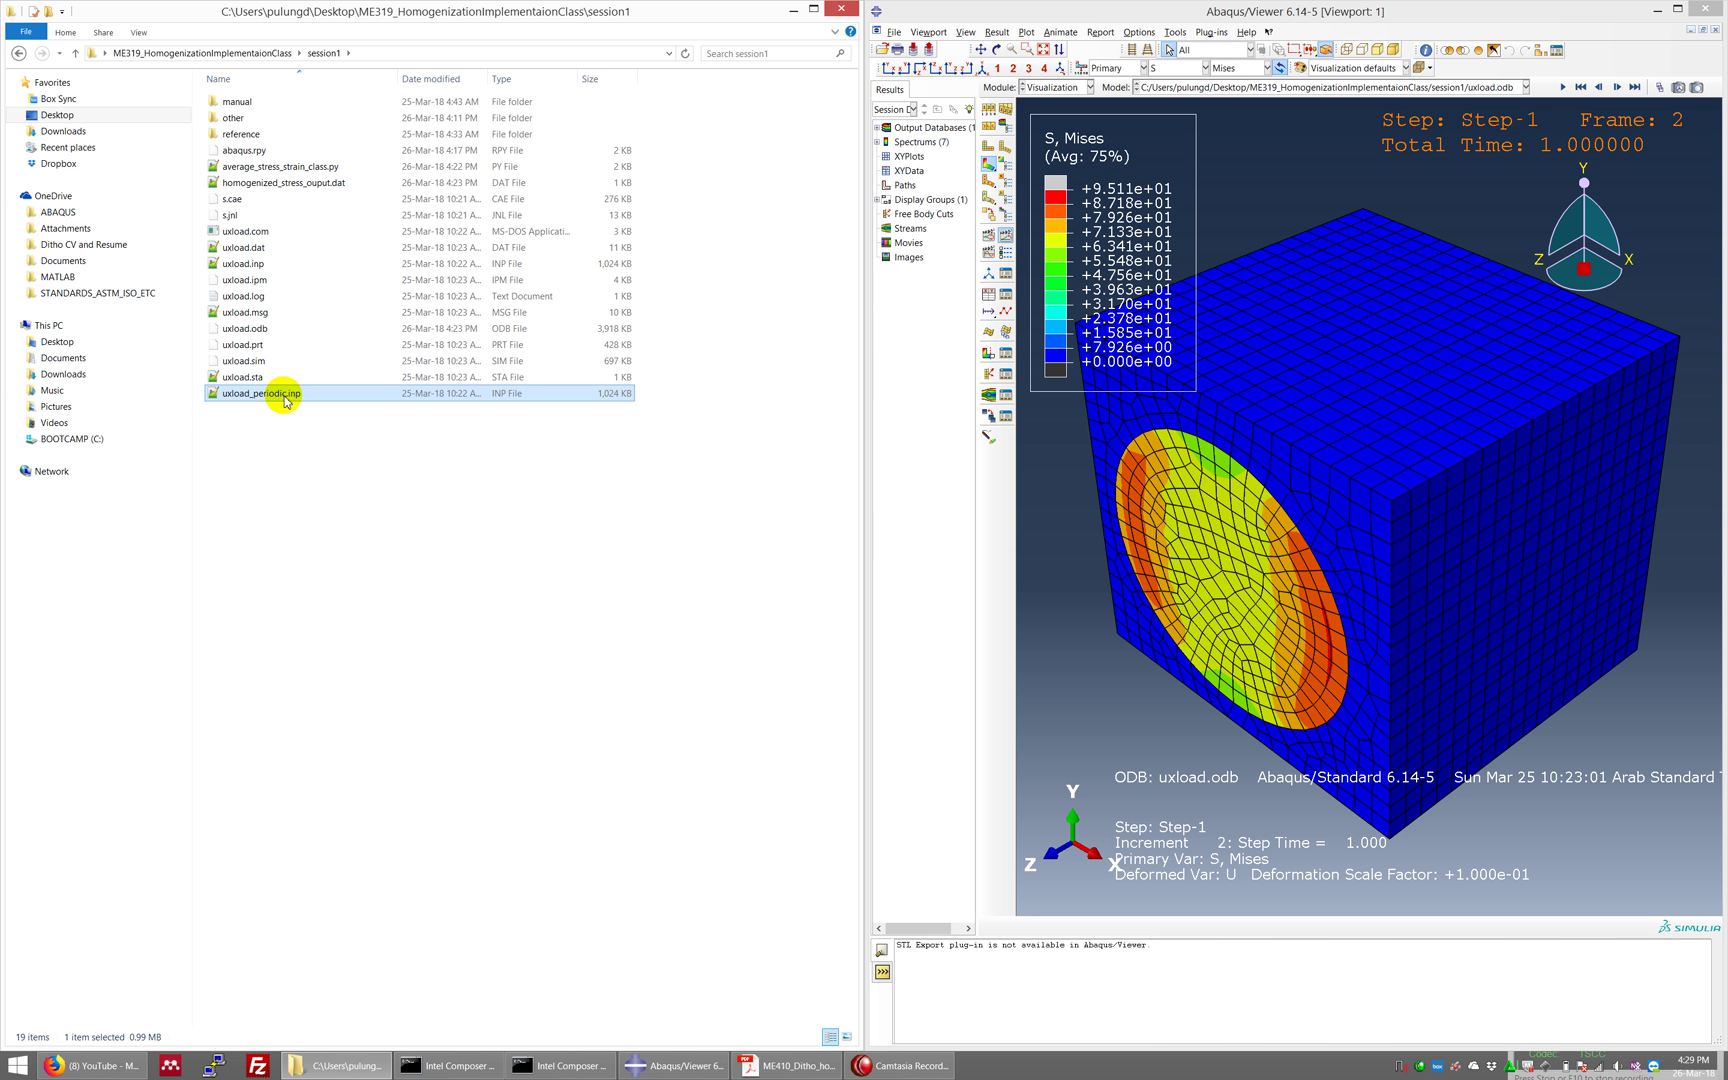
{"action": "key", "text": "ctrl+c"}
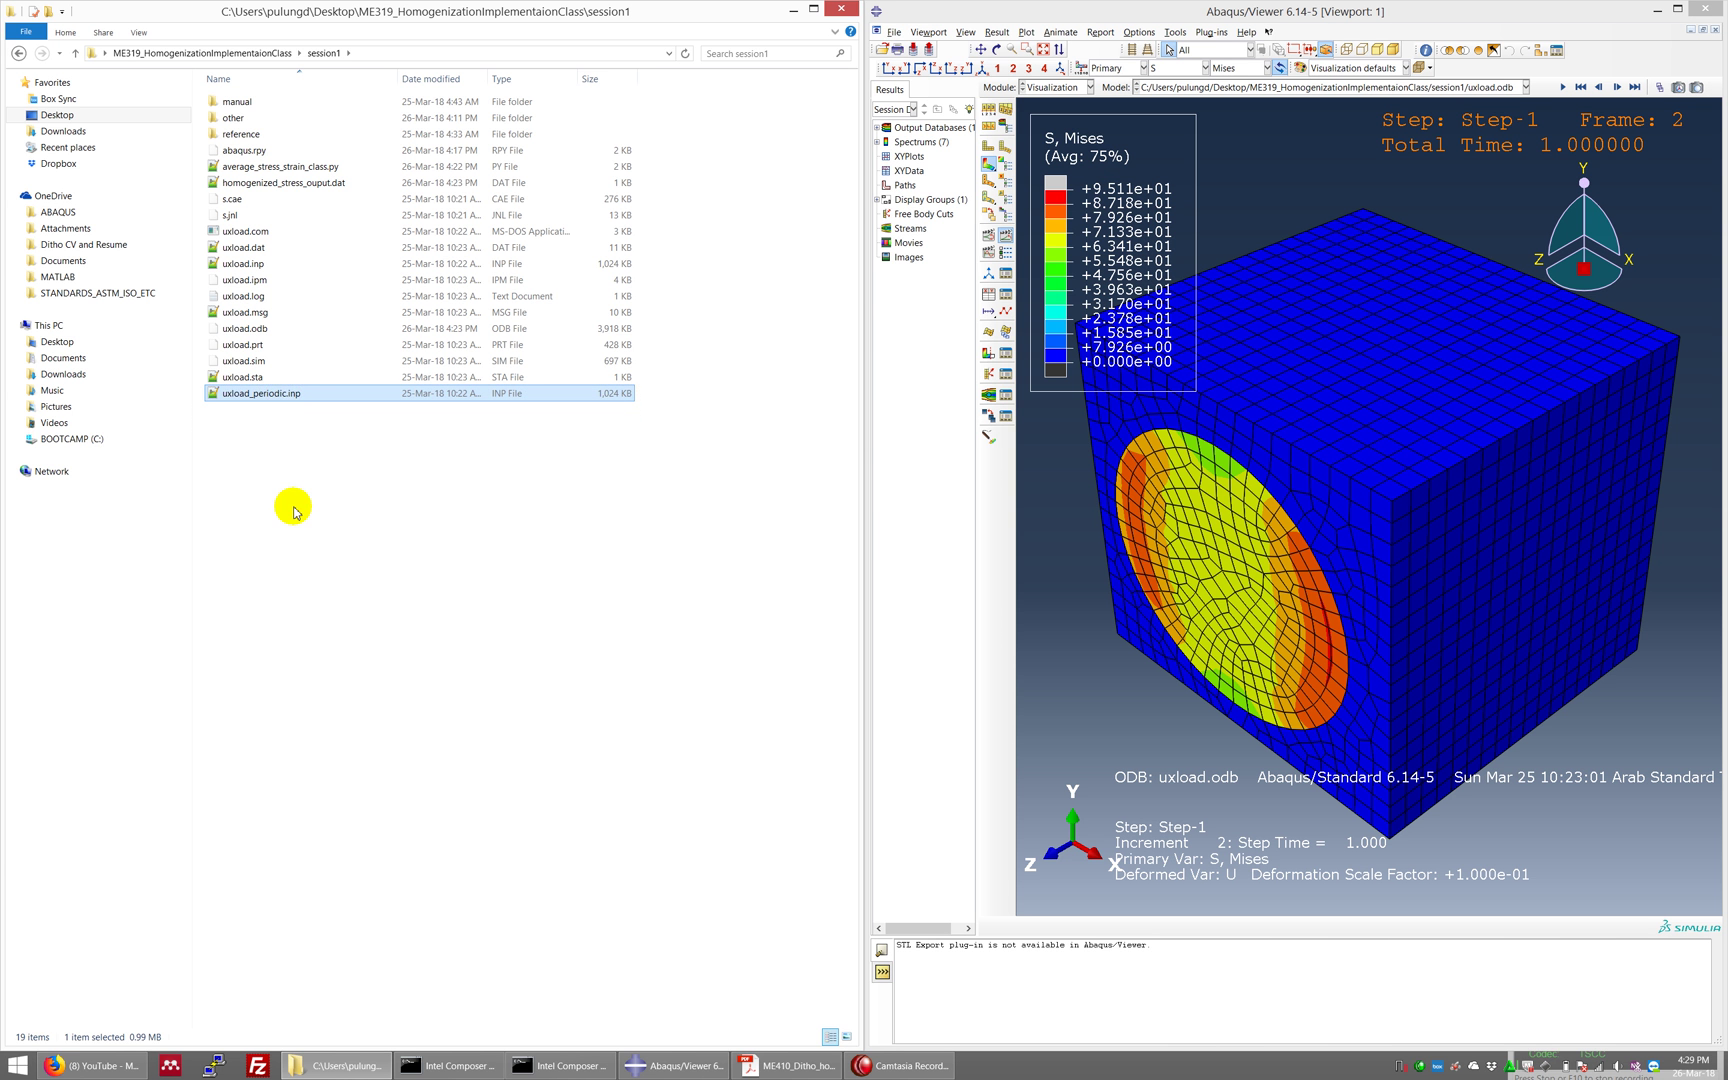
{"action": "key", "text": "ctrl+v"}
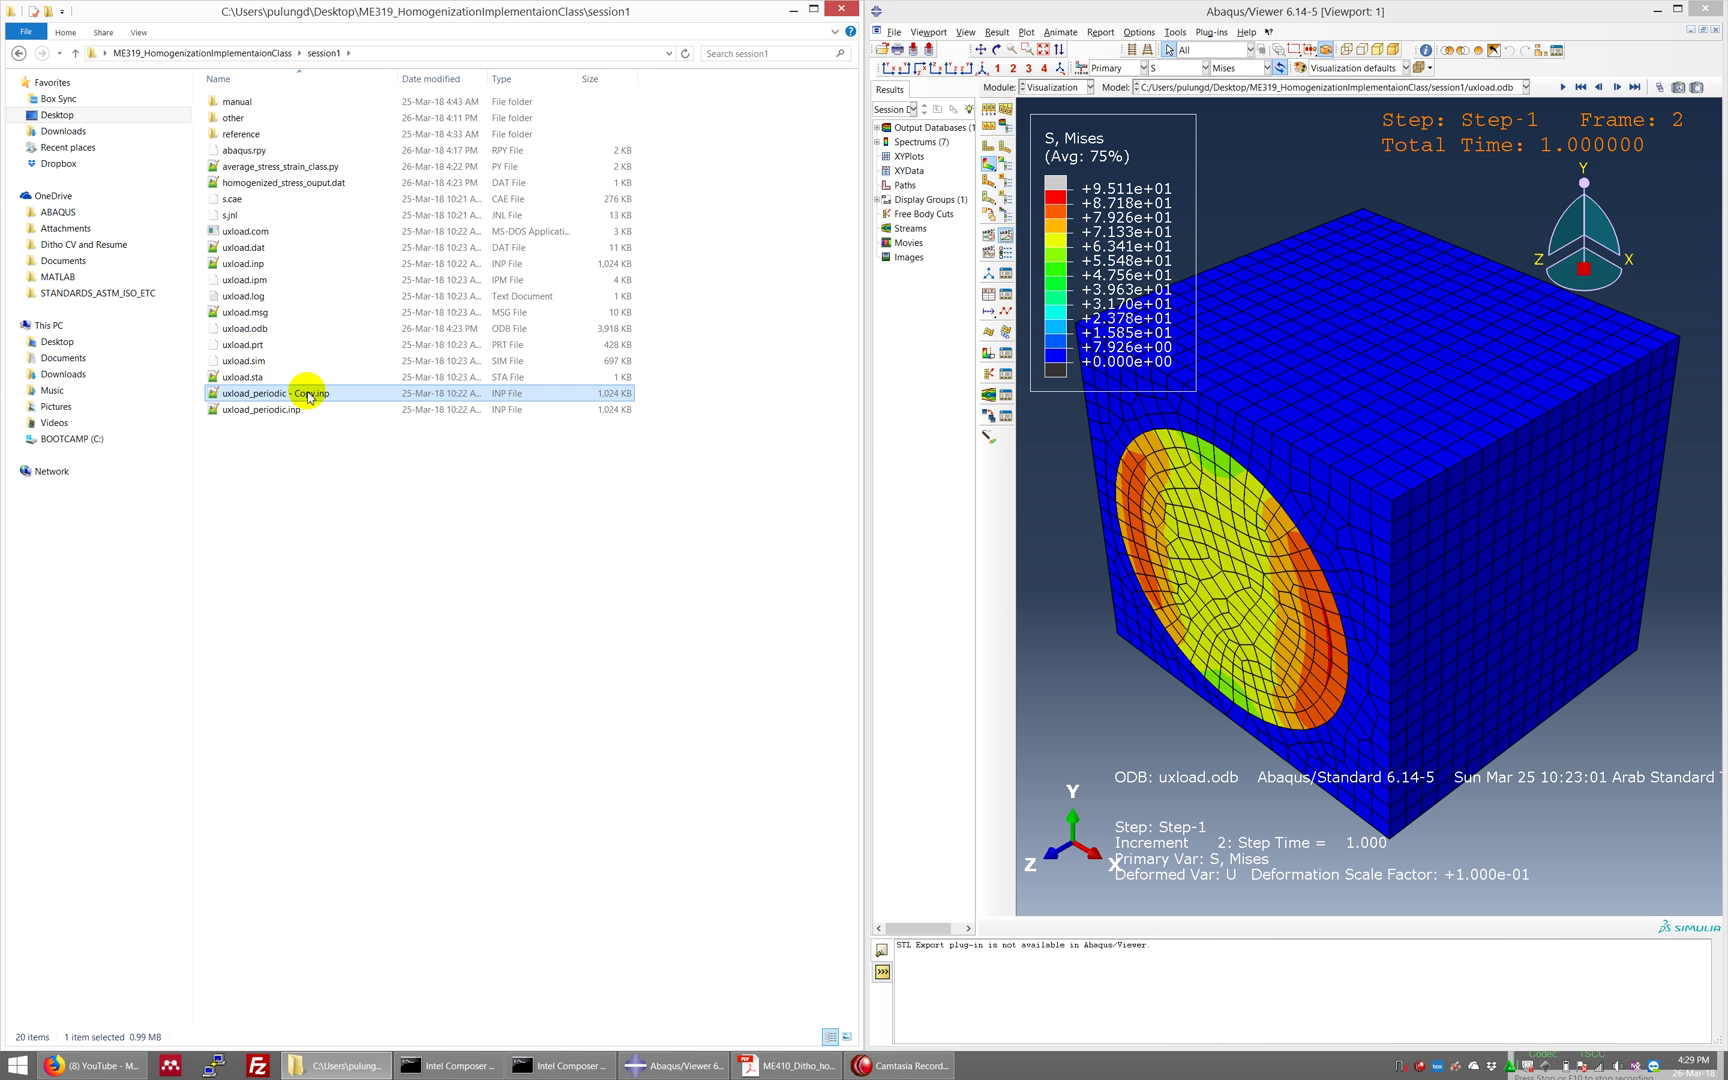
{"action": "left_click", "coordinate": [309, 397]}
{"action": "type", "text": "coord.inp"}
{"action": "key", "text": "shift+End"}
{"action": "type", "text": "txt"}
{"action": "key", "text": "Return"}
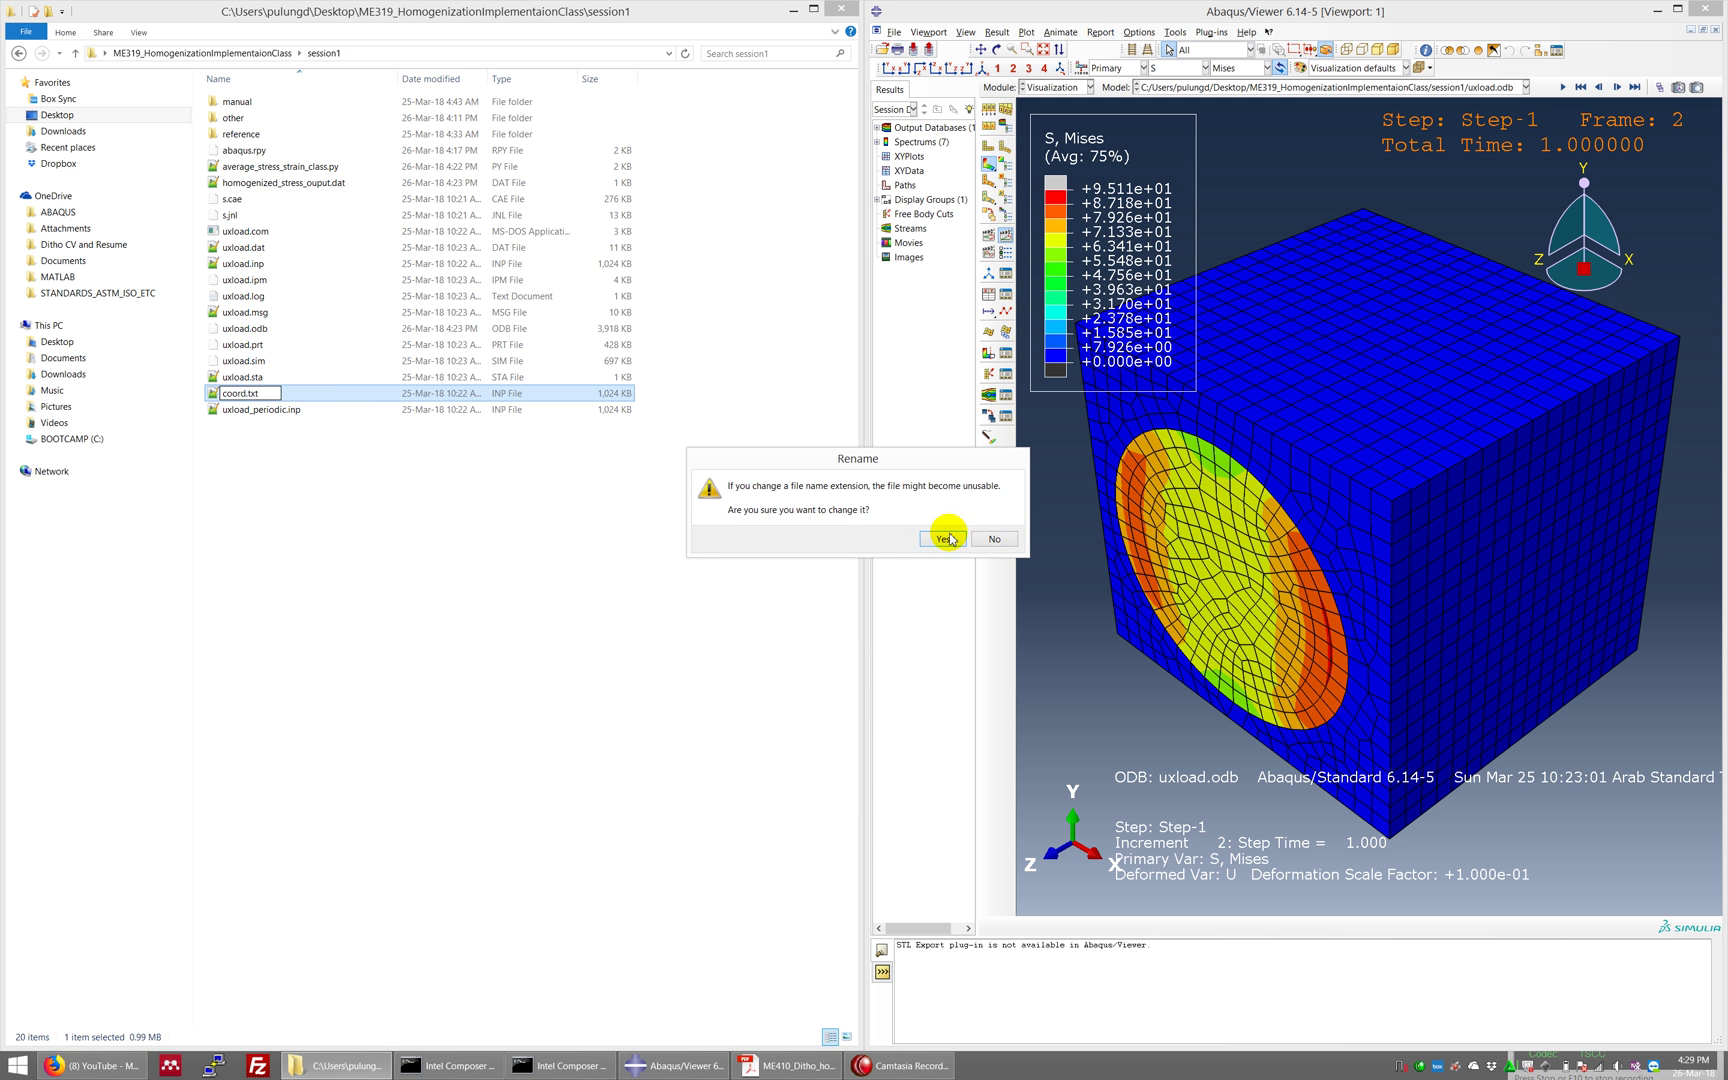
{"action": "left_click", "coordinate": [940, 541]}
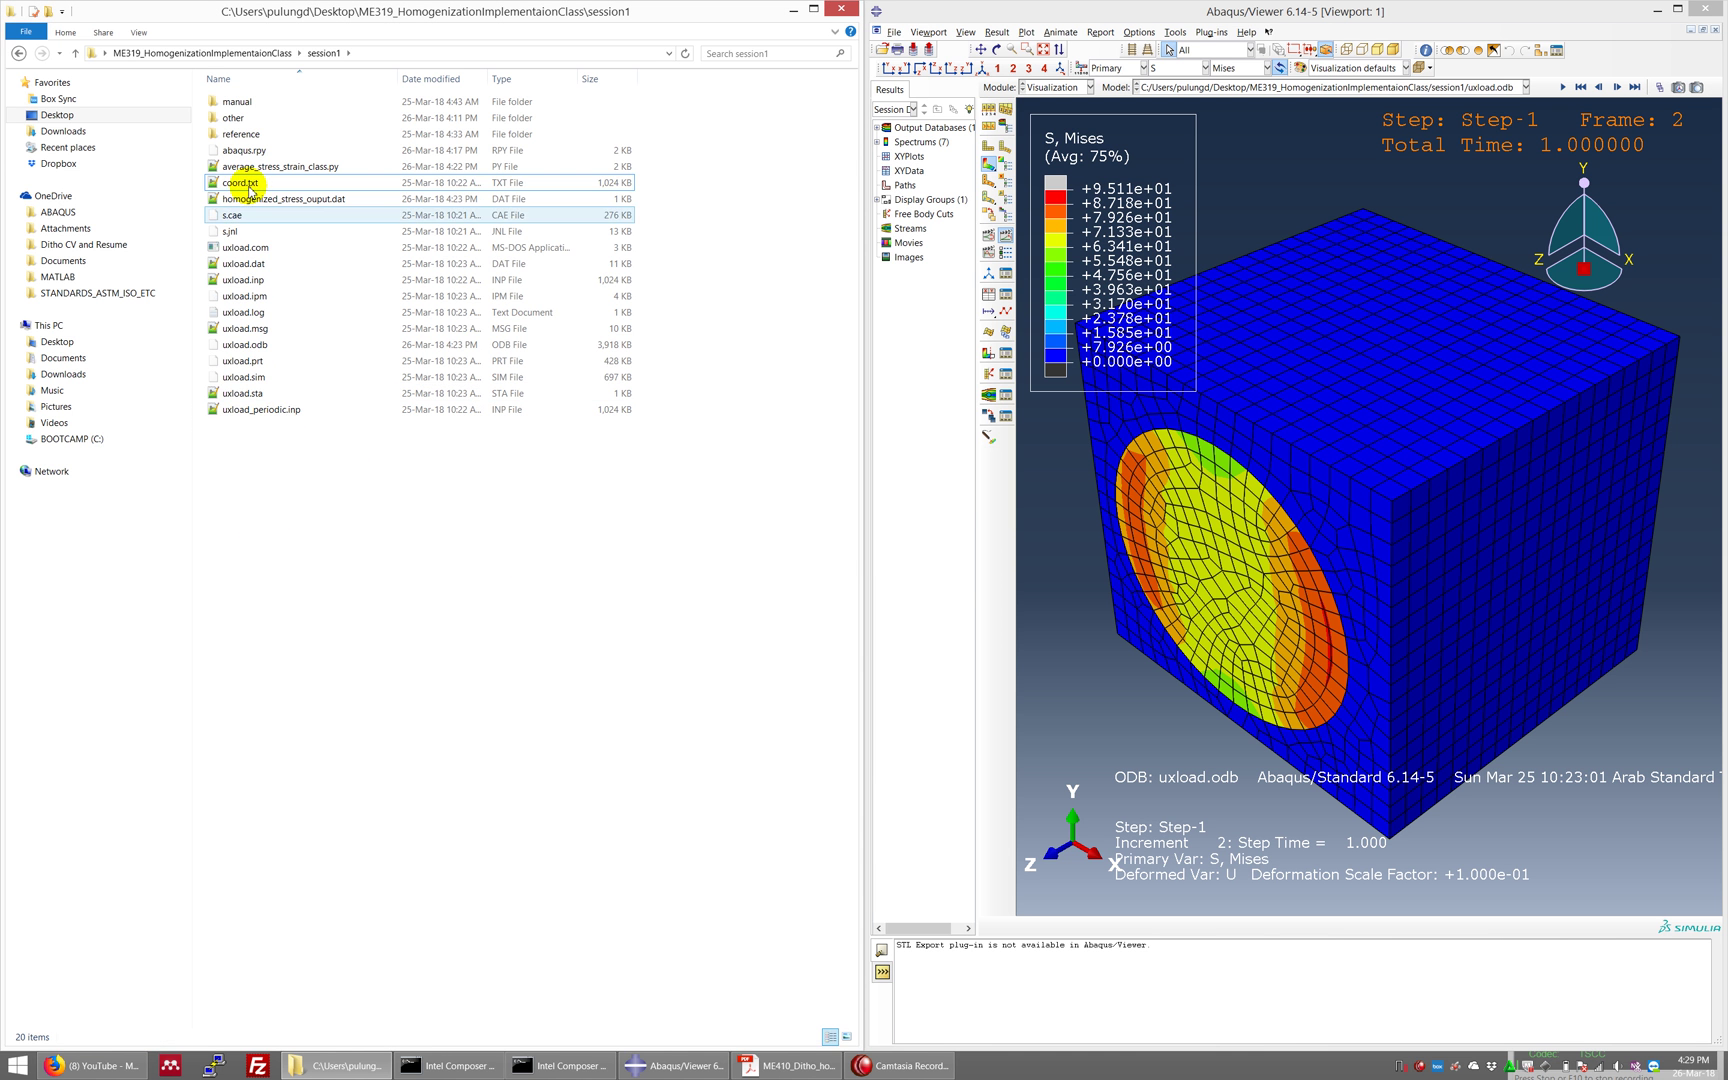
Open coord.txt in Notepad++, delete the header lines through *Node plus the blank line, and save.
{"action": "double_click", "coordinate": [238, 183]}
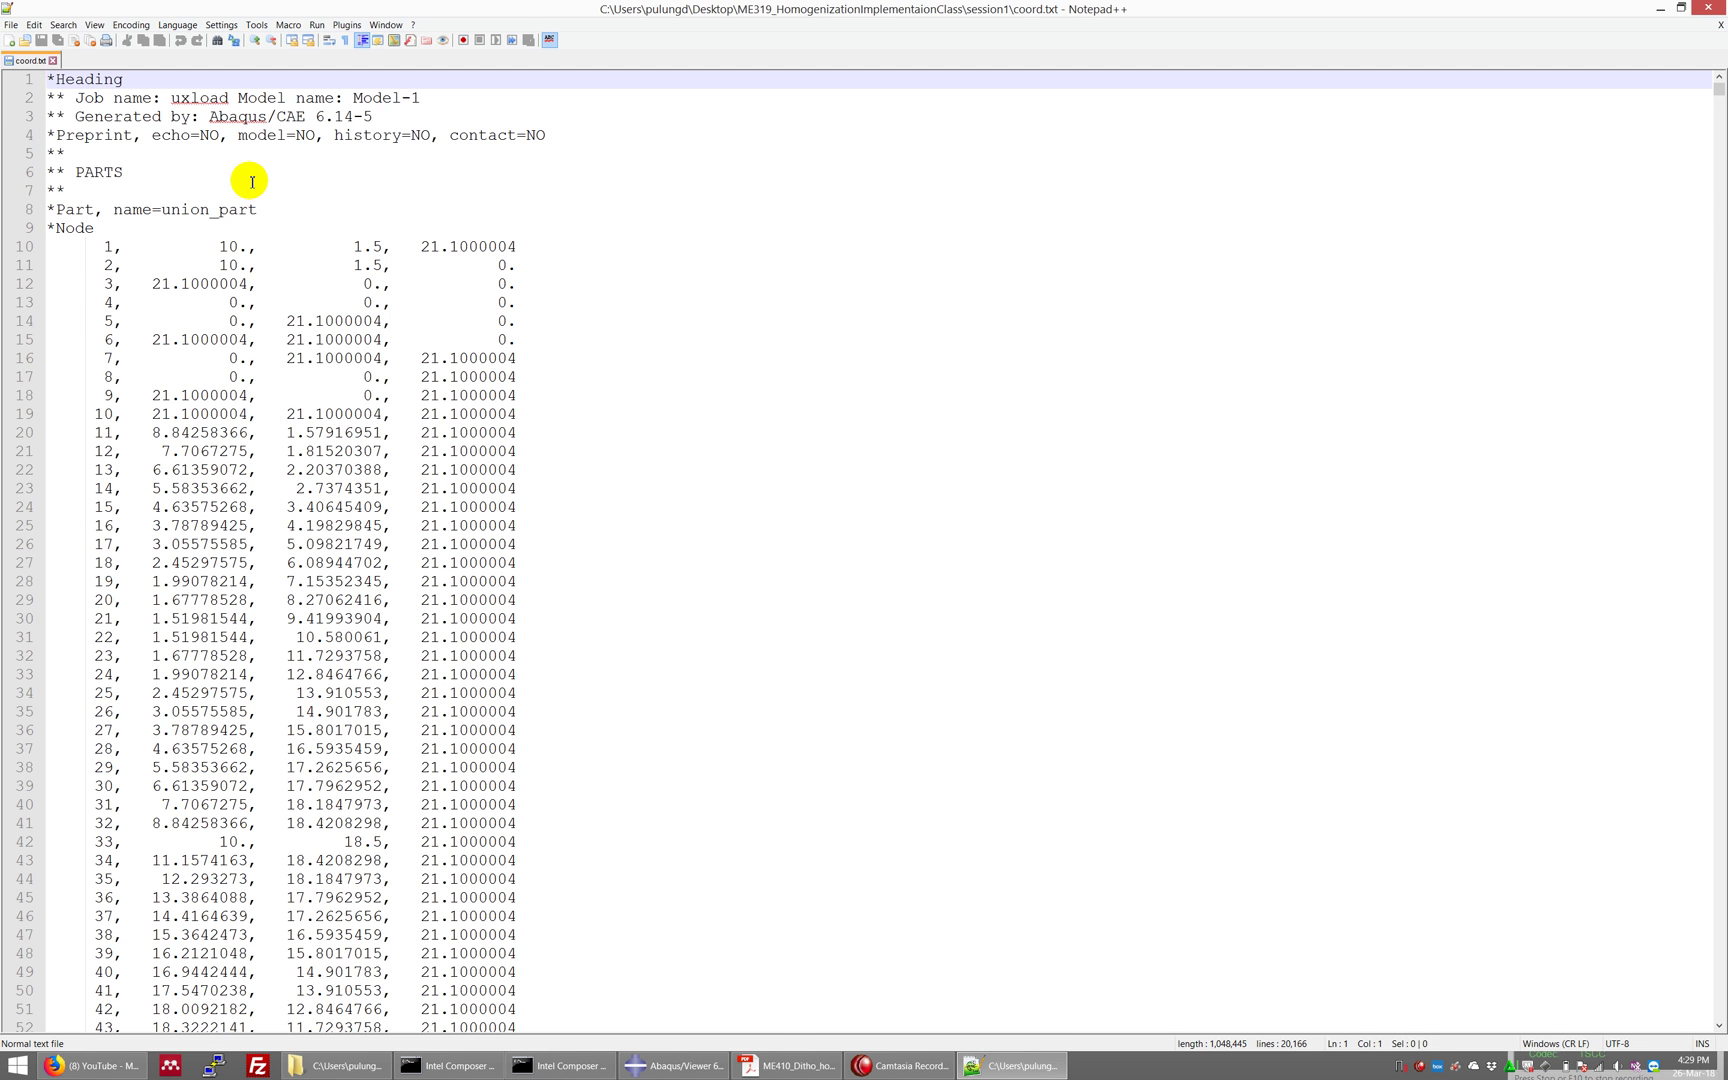
{"action": "left_click", "coordinate": [133, 229]}
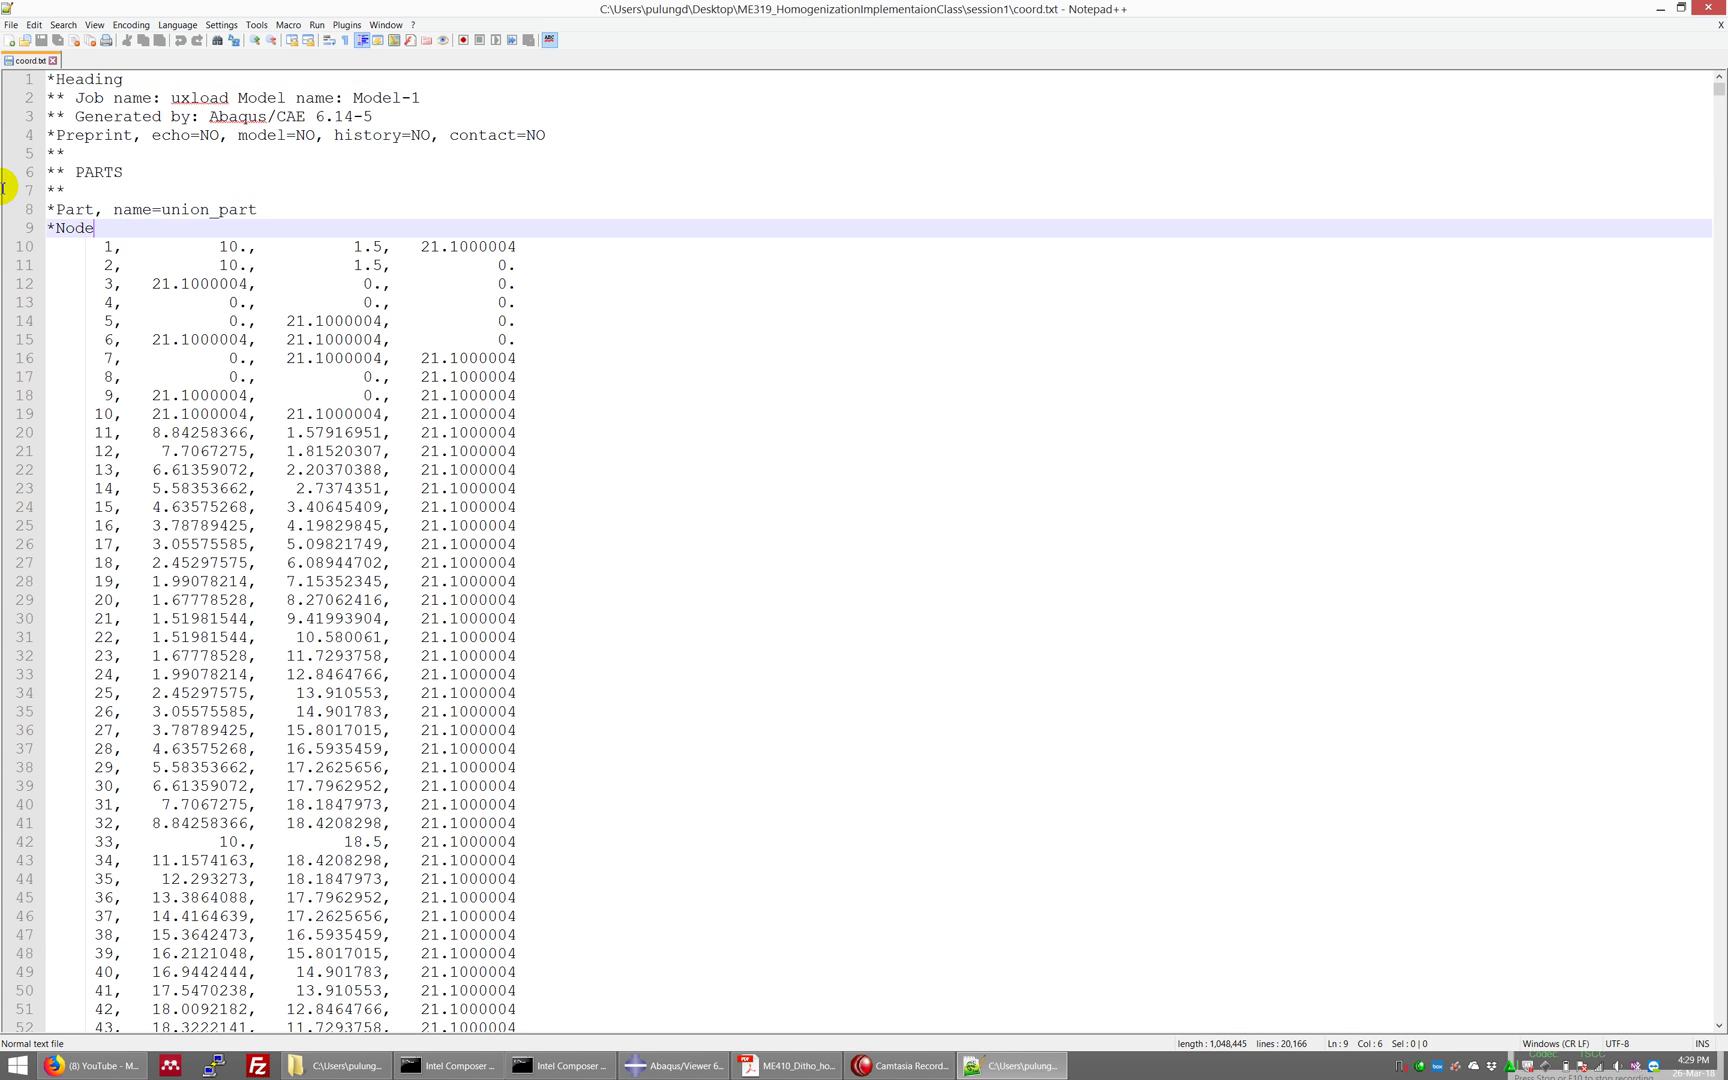
{"action": "left_click_drag", "start_coordinate": [4, 188], "coordinate": [5, 80], "text": "shift"}
{"action": "key", "text": "Delete"}
{"action": "key", "text": "Down"}
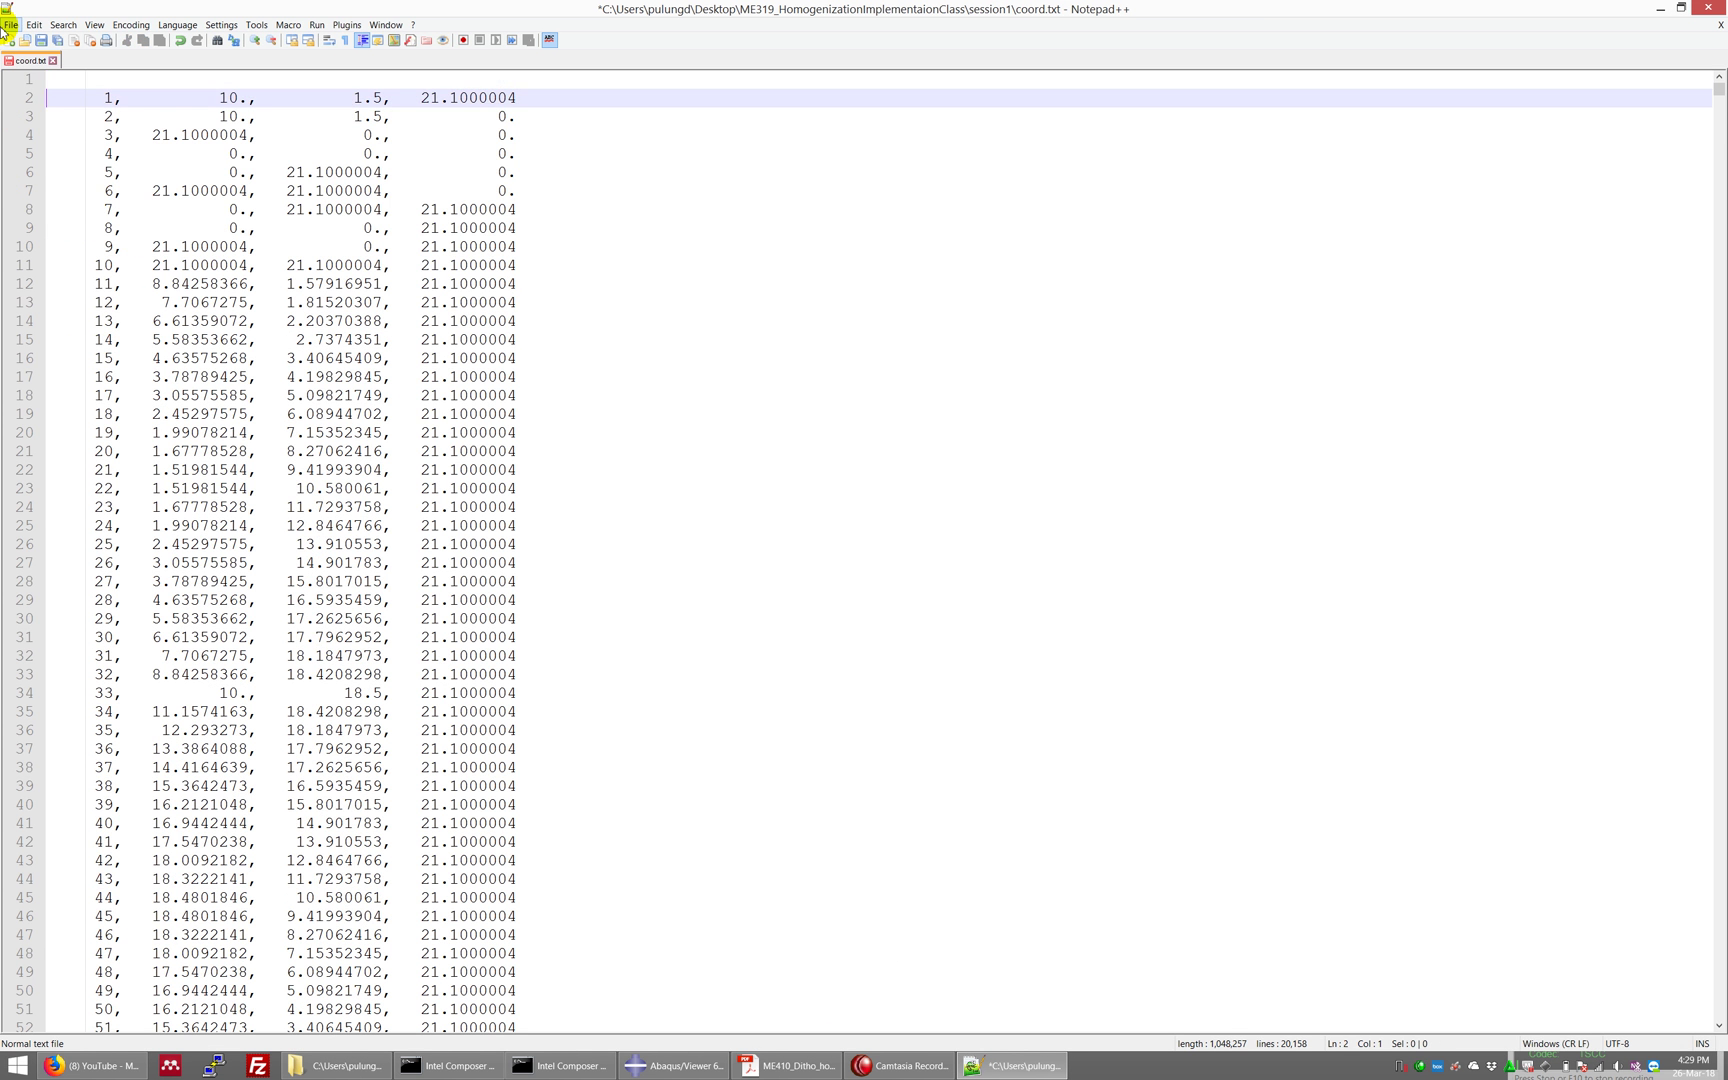
{"action": "key", "text": "BackSpace"}
{"action": "key", "text": "ctrl+s"}
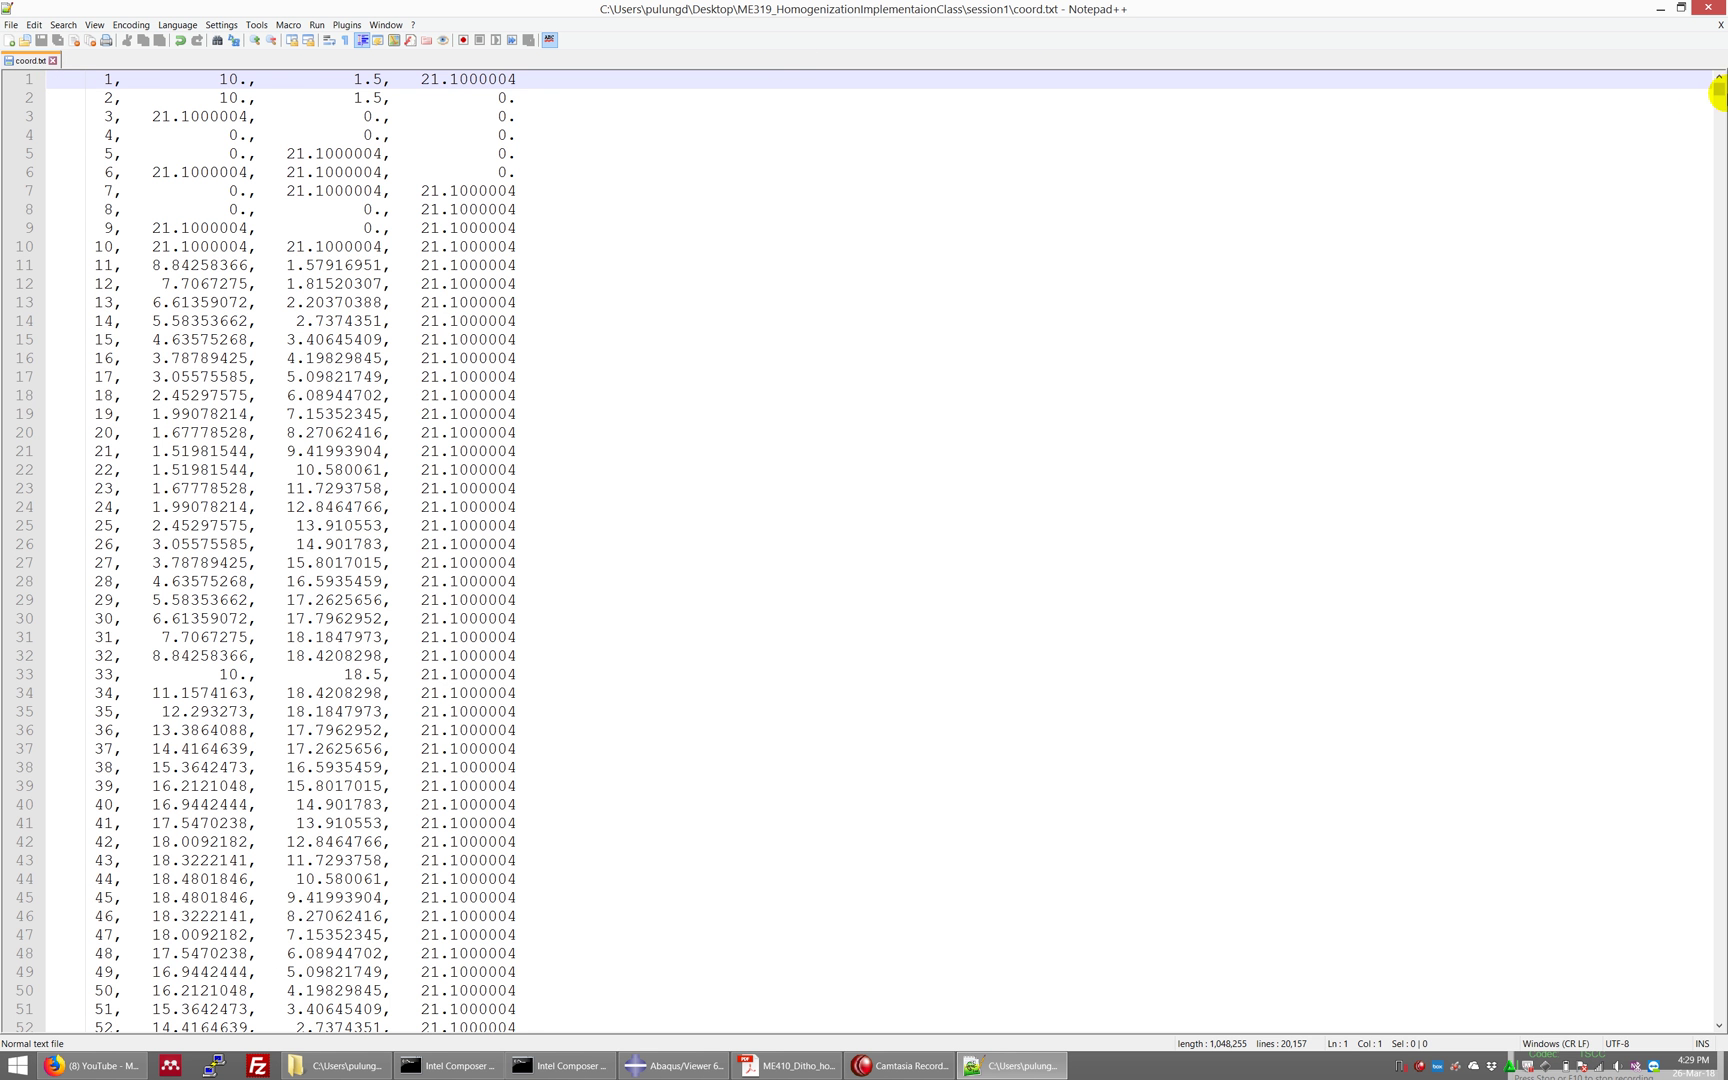
{"action": "left_click_drag", "start_coordinate": [1719, 91], "coordinate": [1719, 104]}
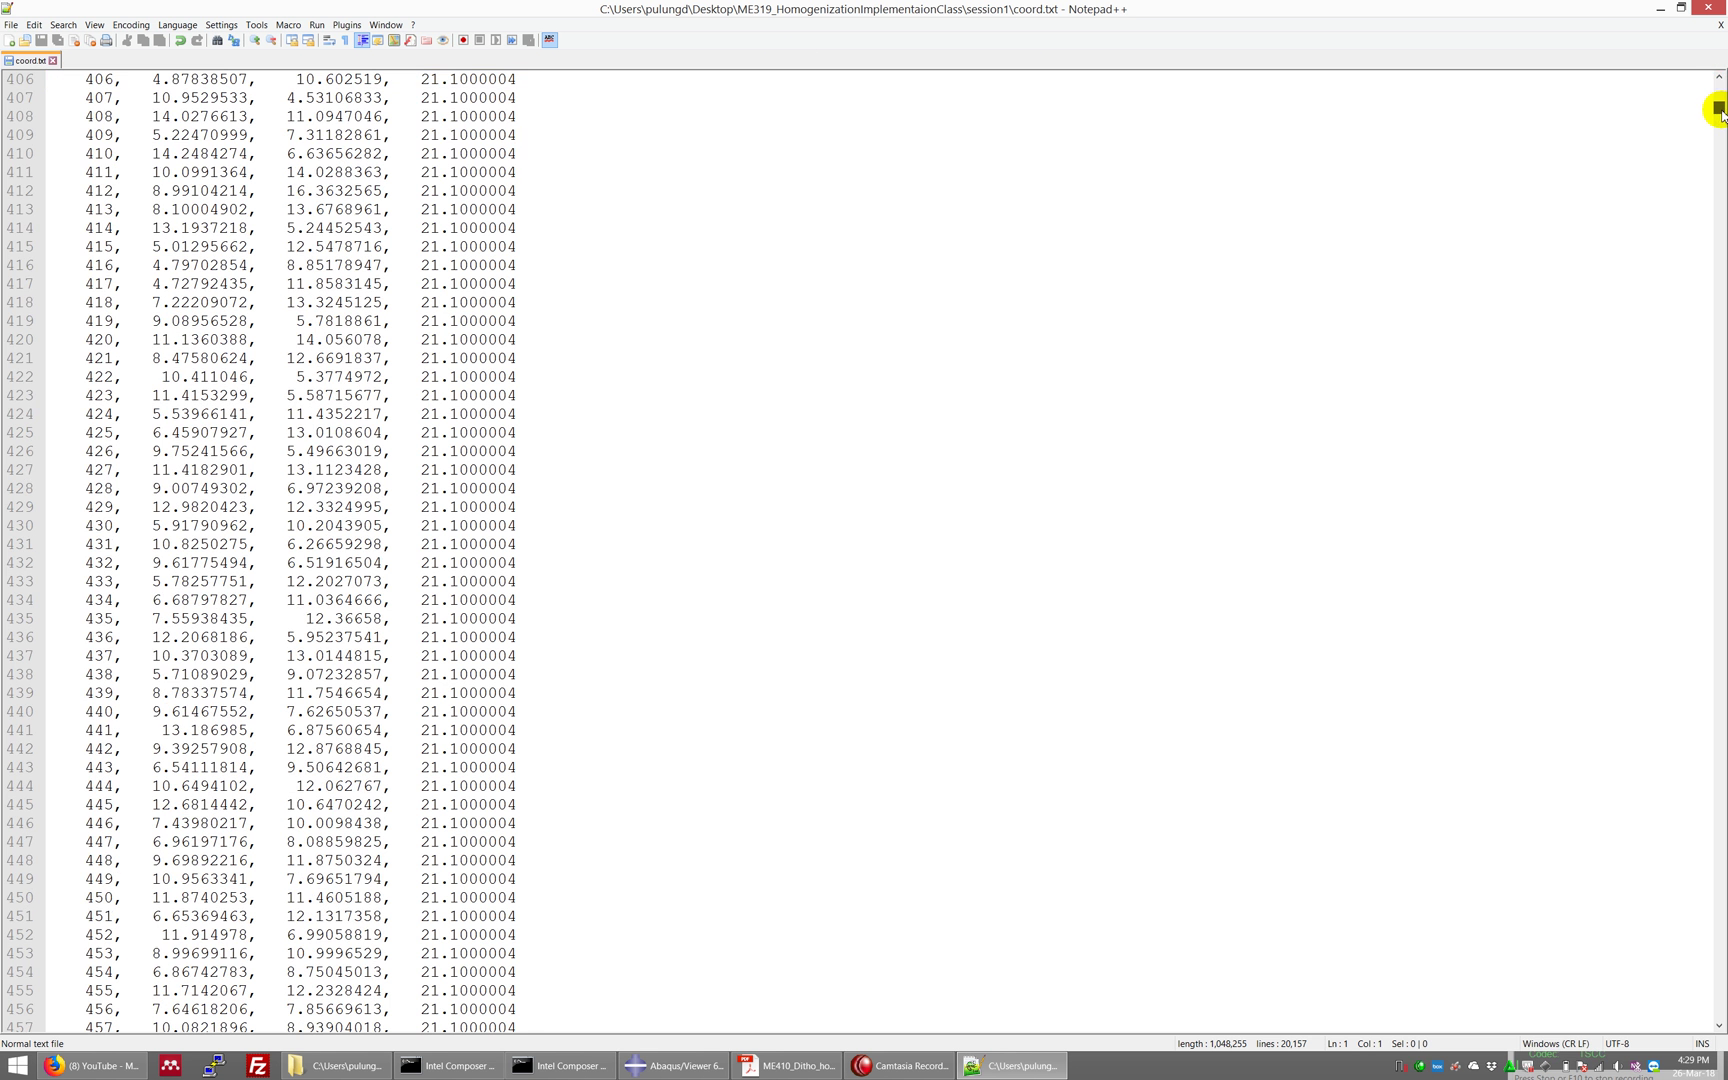
{"action": "left_click", "coordinate": [707, 425]}
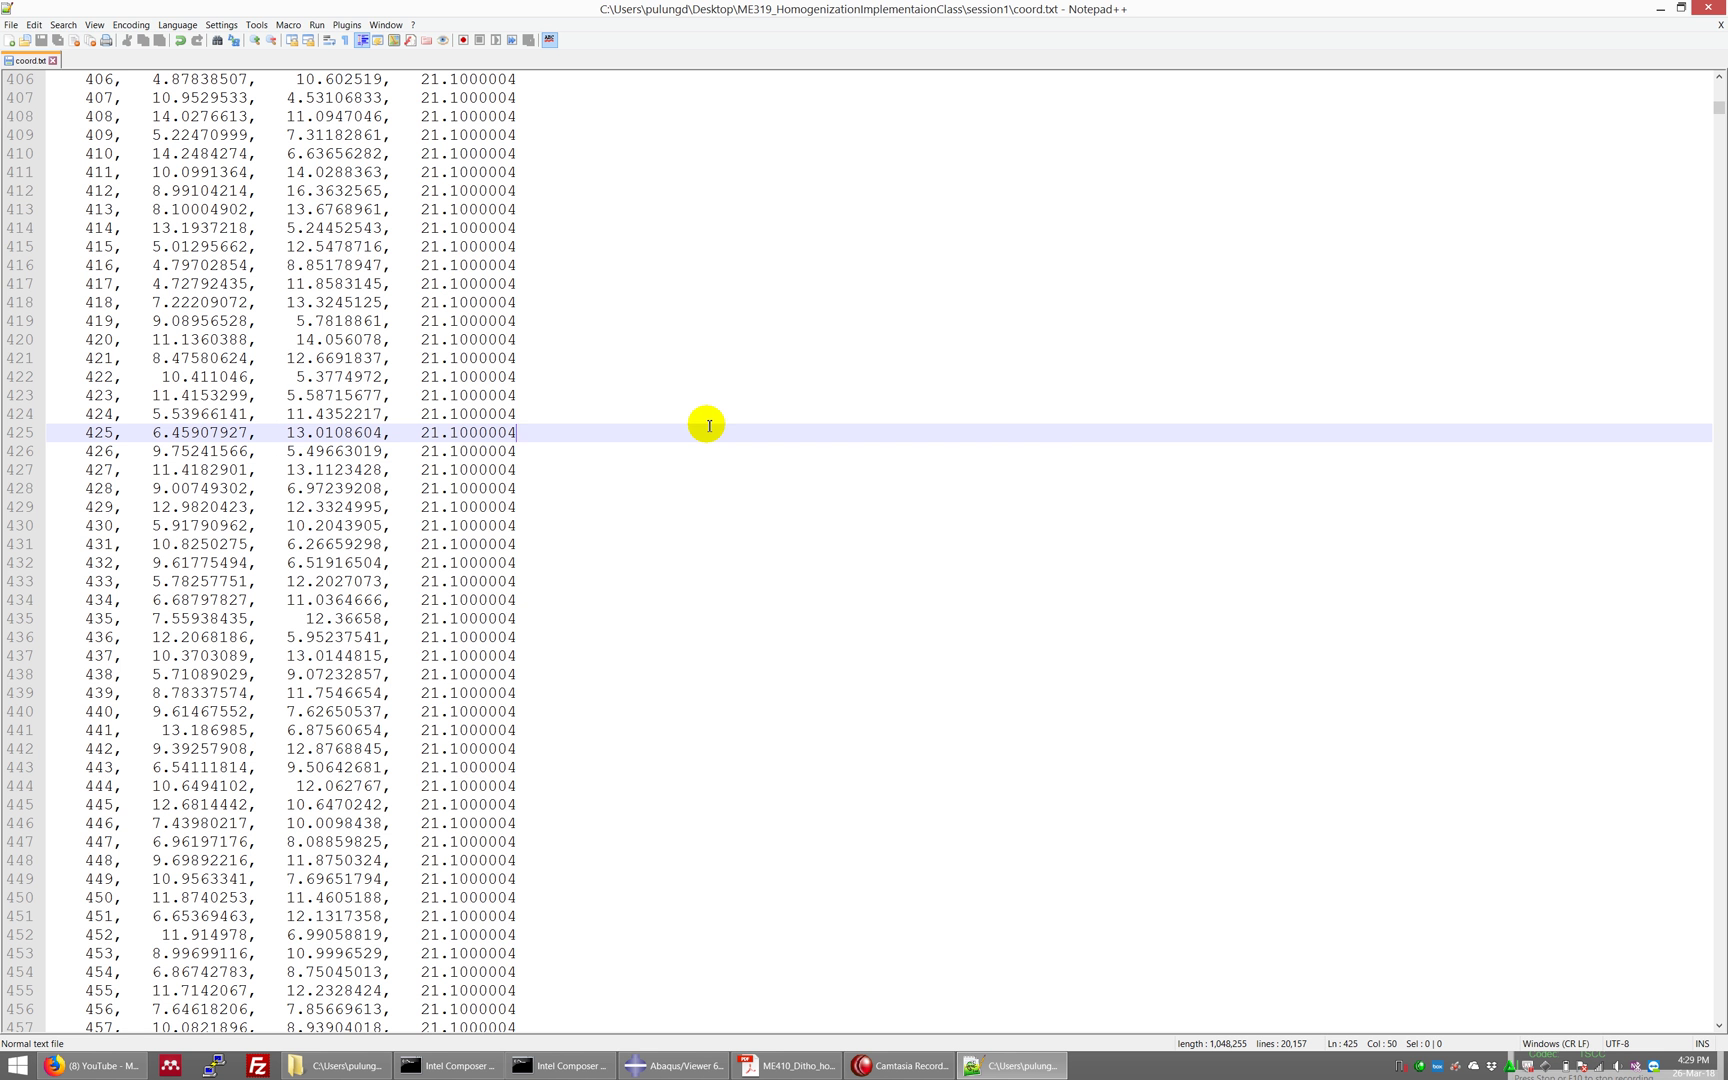
Find the next '*' line, delete everything after node 9082, save coord.txt, and close Notepad++.
{"action": "key", "text": "ctrl+shift+Left"}
{"action": "key", "text": "ctrl+f"}
{"action": "type", "text": "*"}
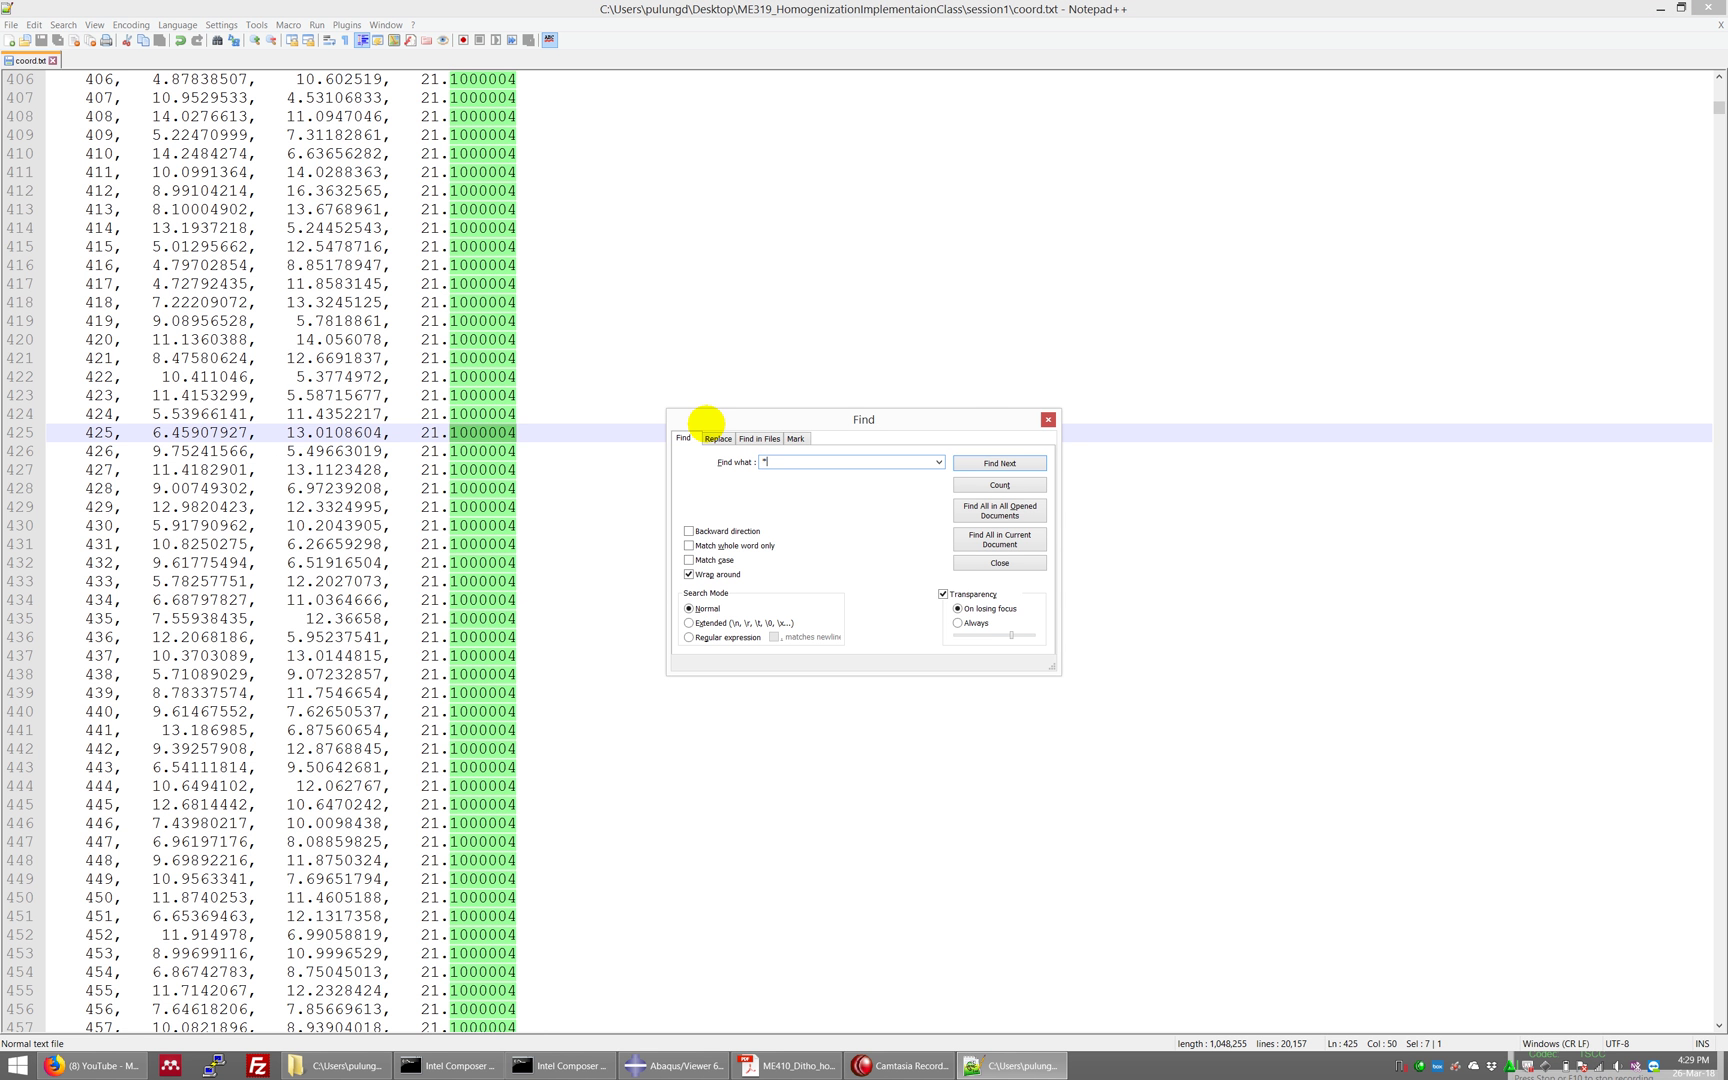
{"action": "left_click", "coordinate": [997, 463]}
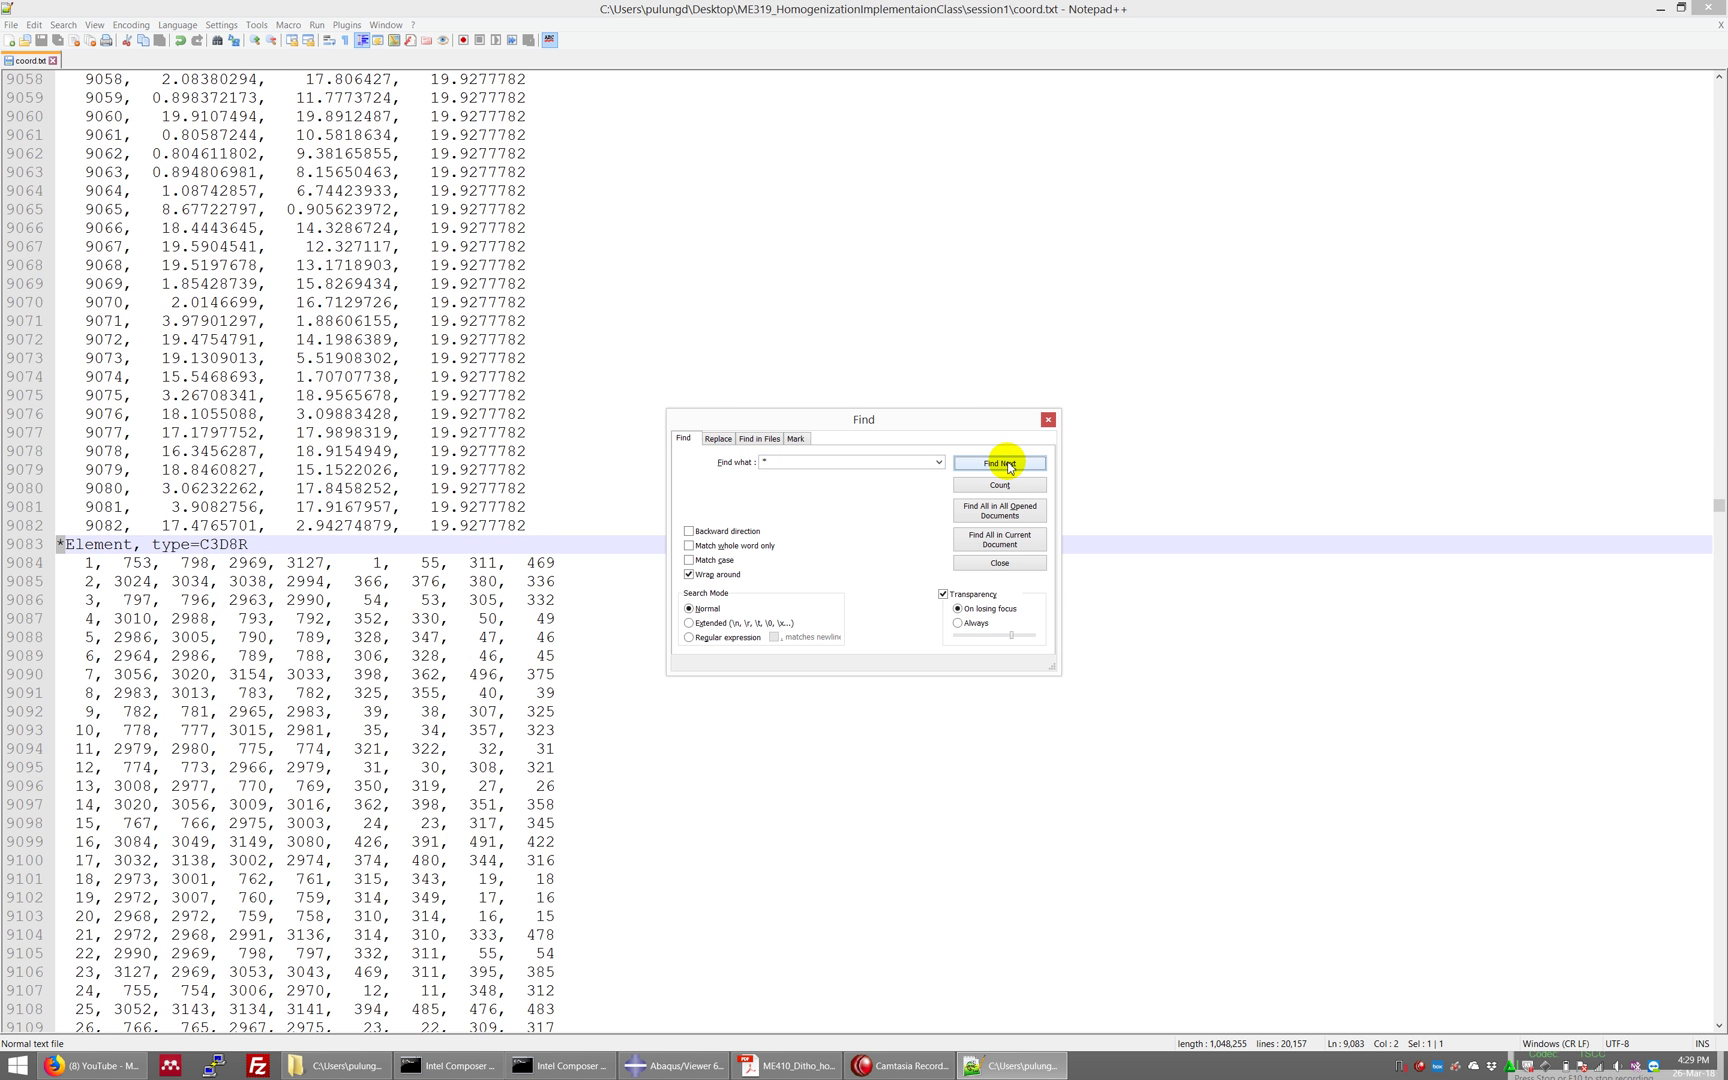
{"action": "left_click", "coordinate": [541, 525]}
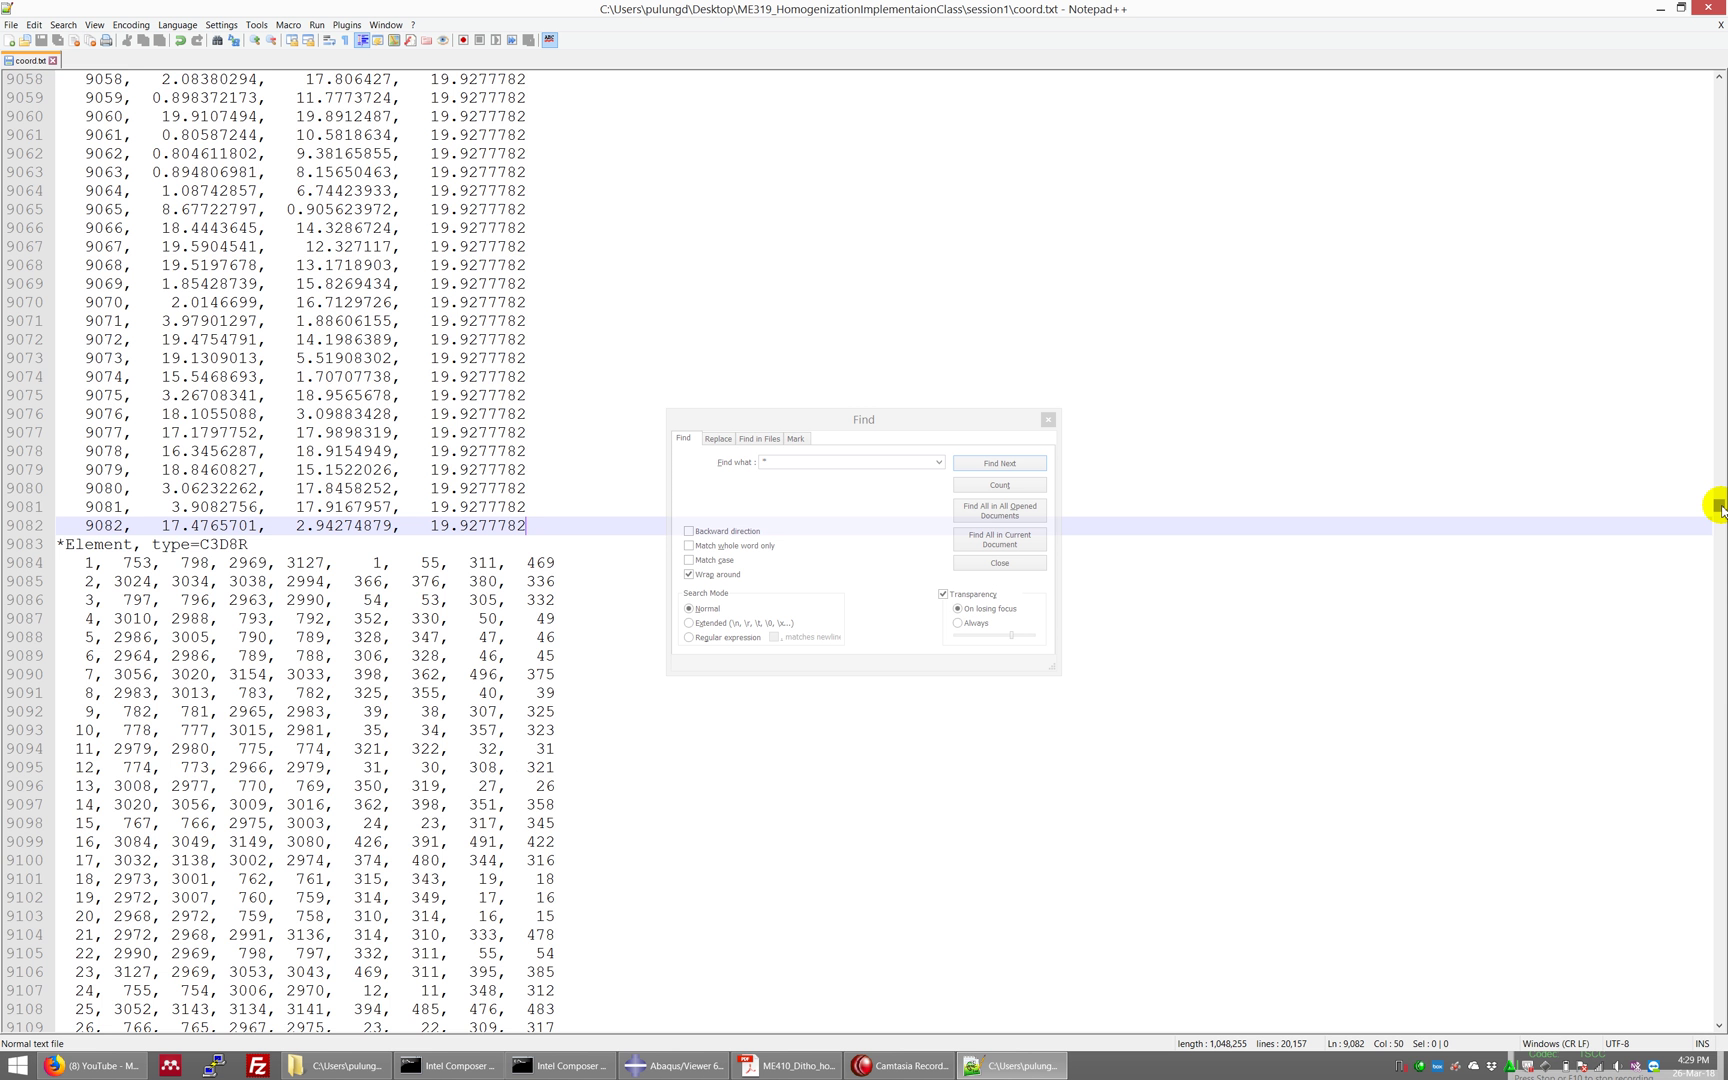
{"action": "left_click_drag", "start_coordinate": [1720, 508], "coordinate": [1710, 1050]}
{"action": "left_click", "coordinate": [428, 1018], "text": "shift"}
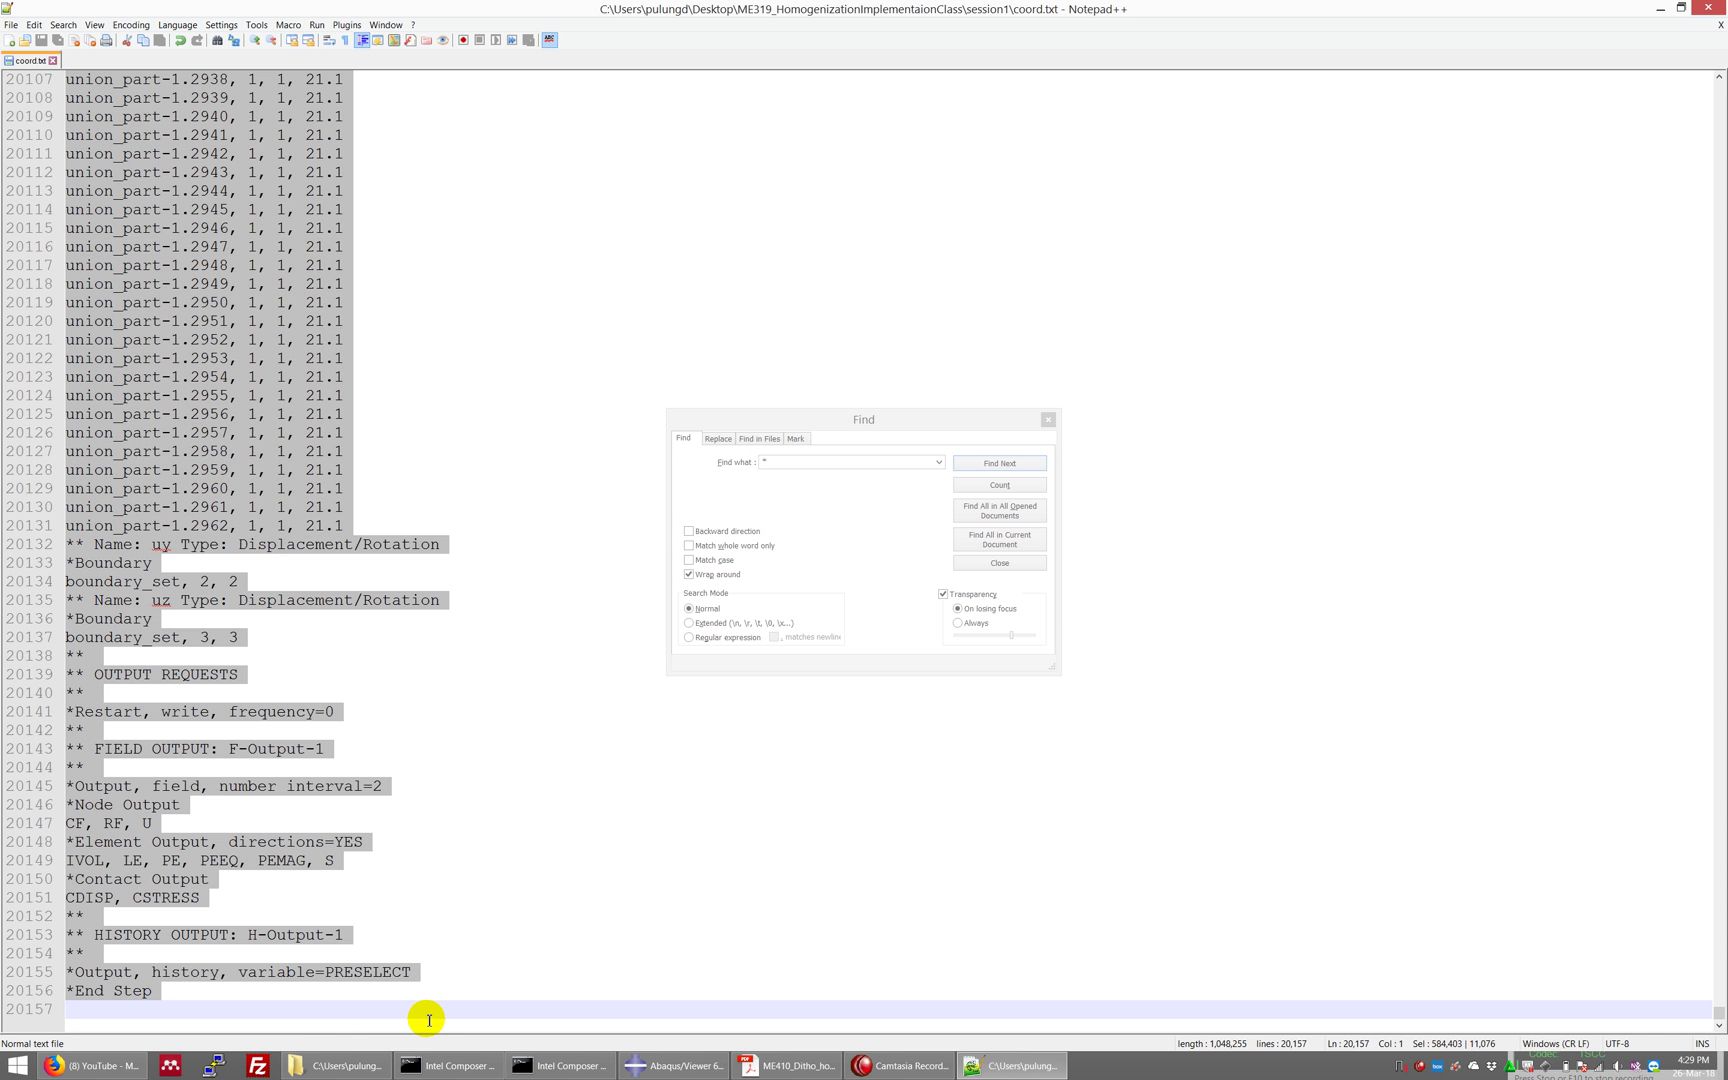
{"action": "key", "text": "Delete"}
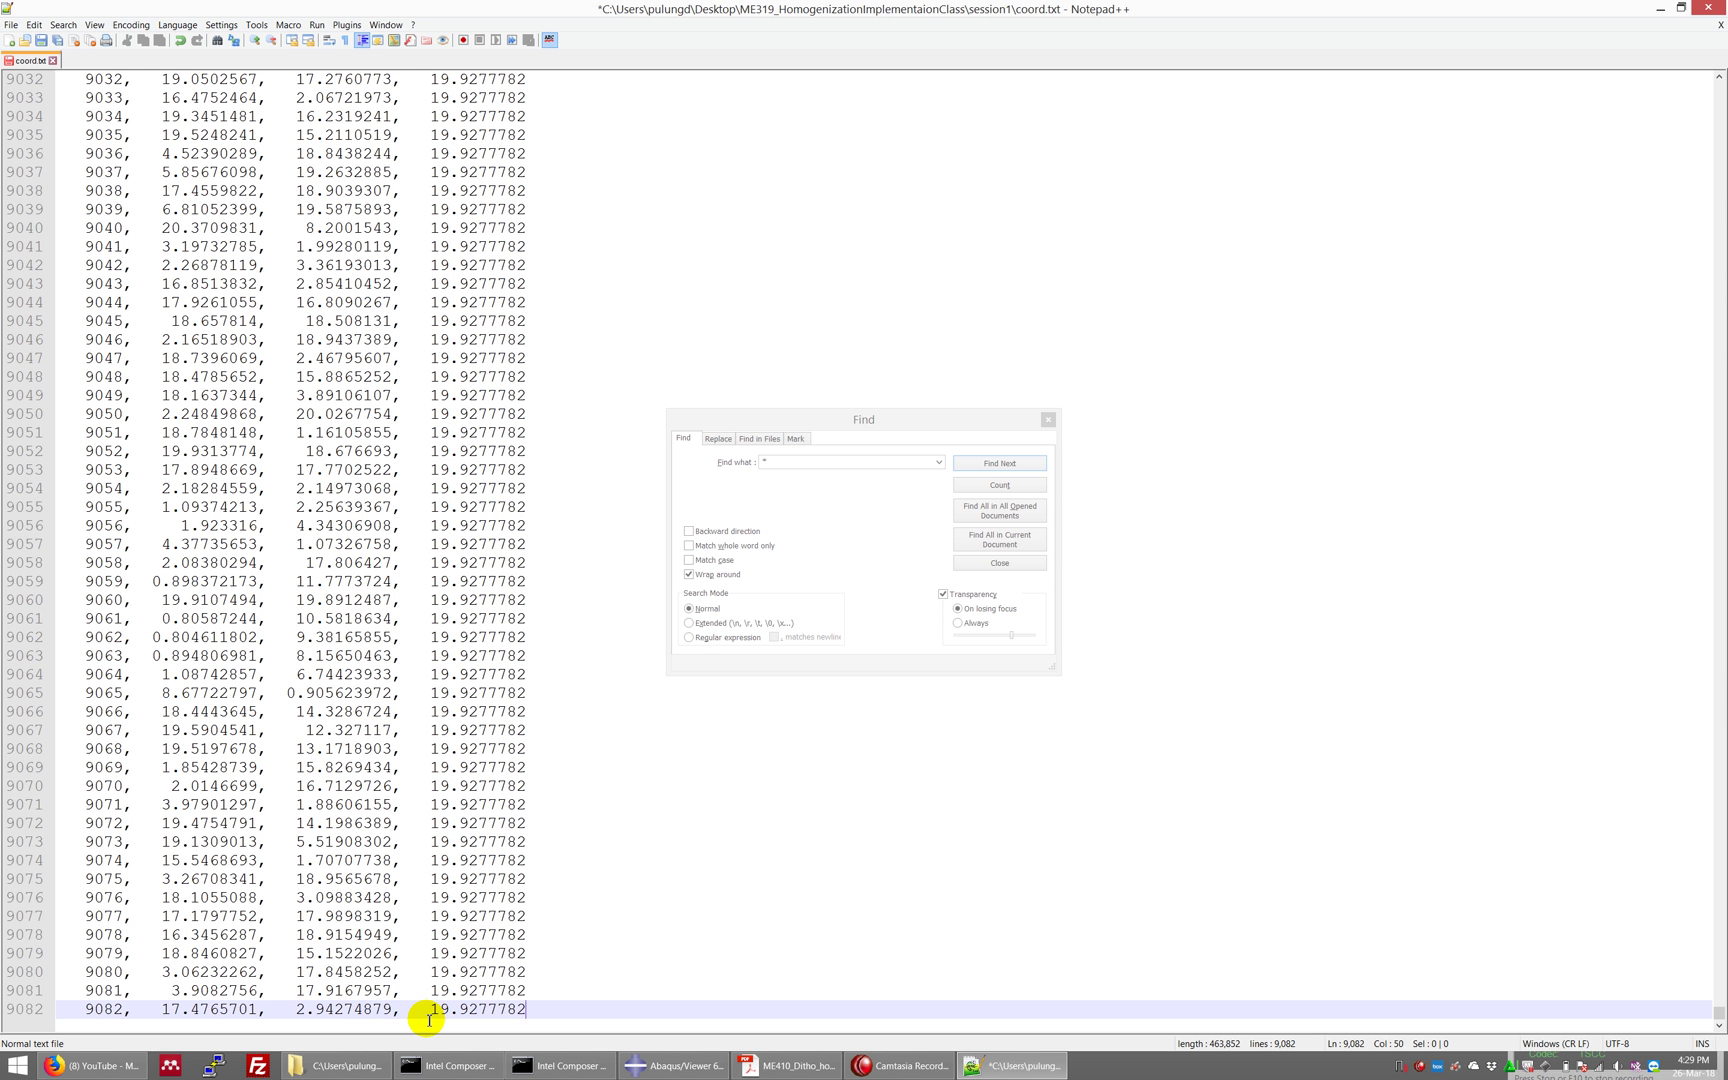
{"action": "key", "text": "ctrl+s"}
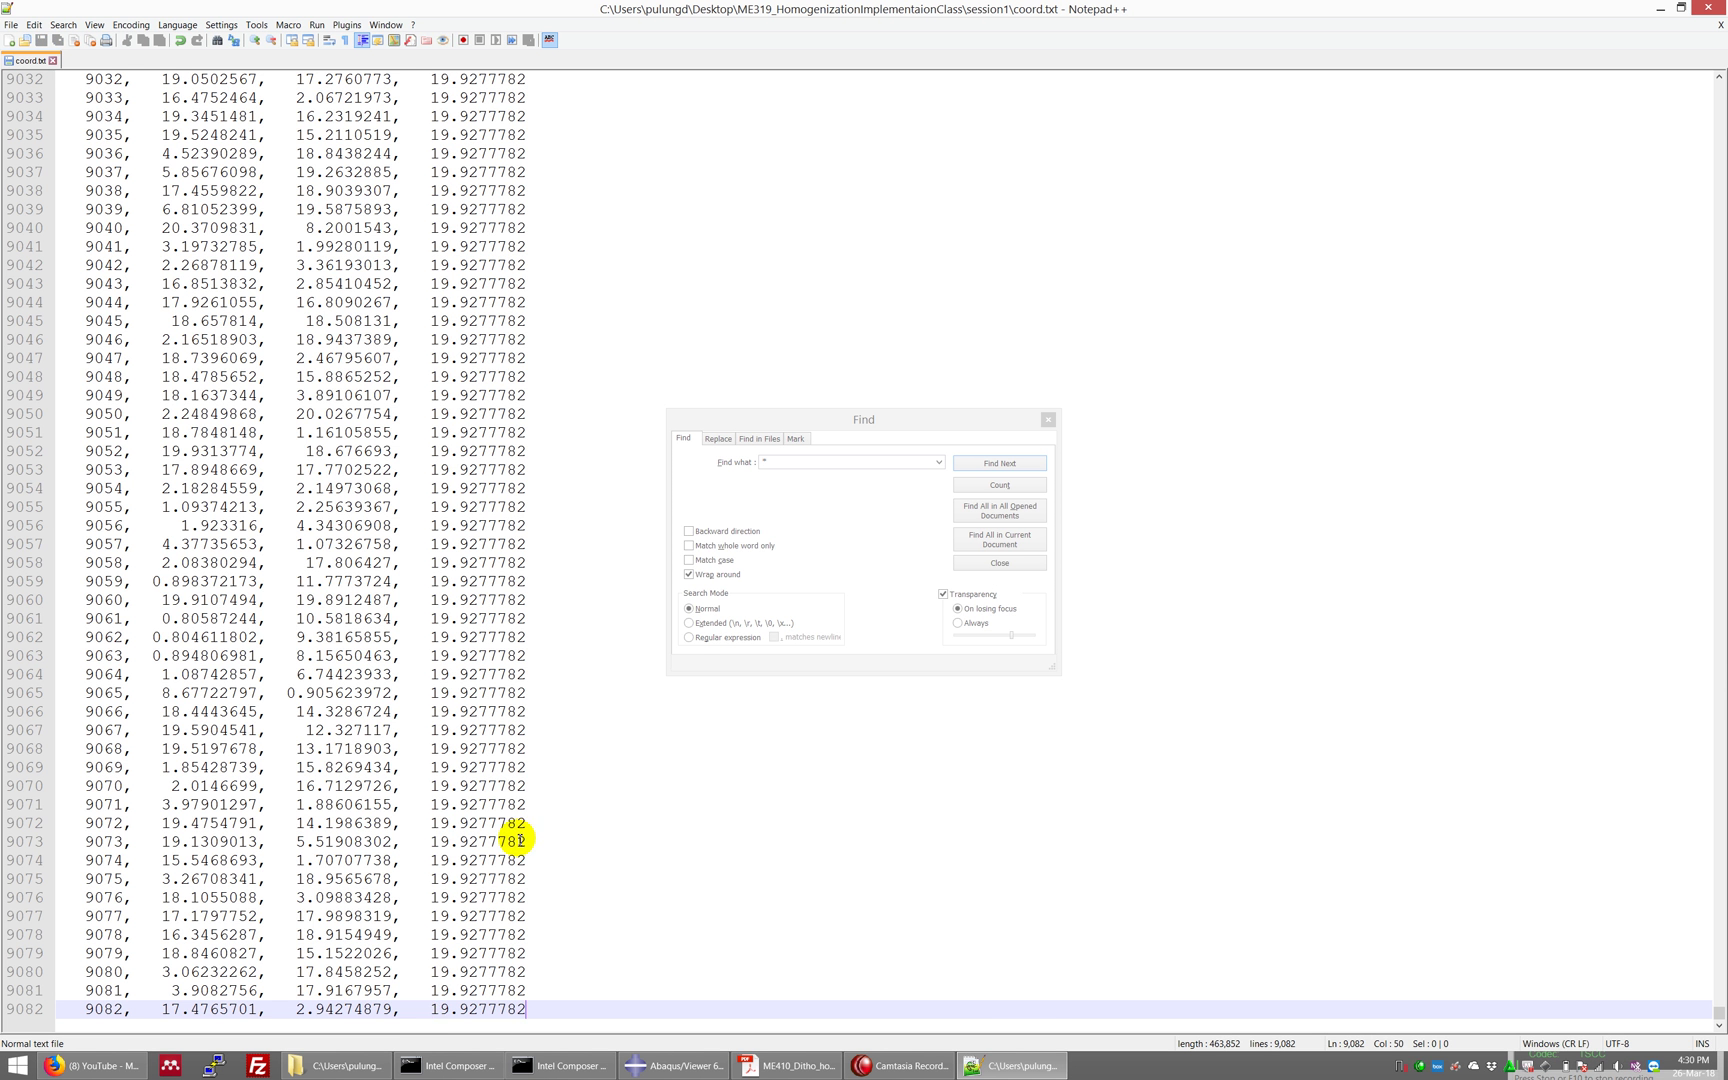
{"action": "left_click", "coordinate": [1706, 9]}
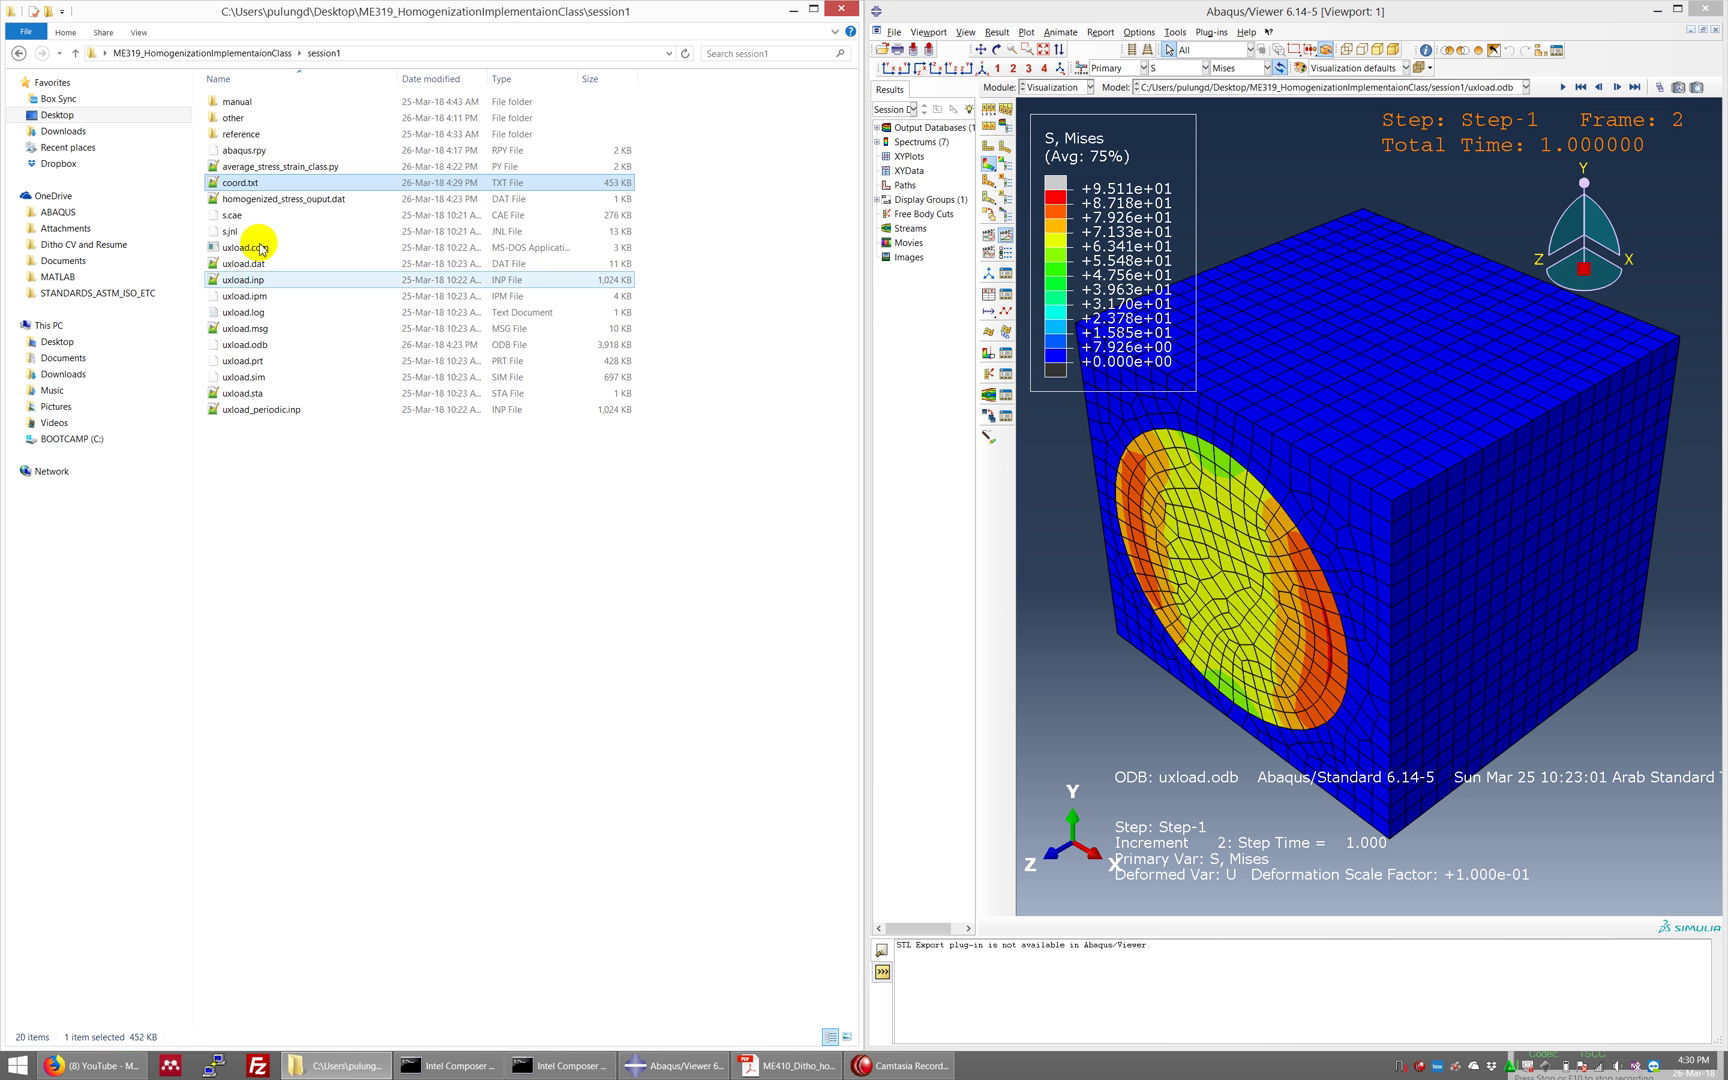
Copy pbc3d.f from the reference folder into session1.
{"action": "double_click", "coordinate": [241, 134]}
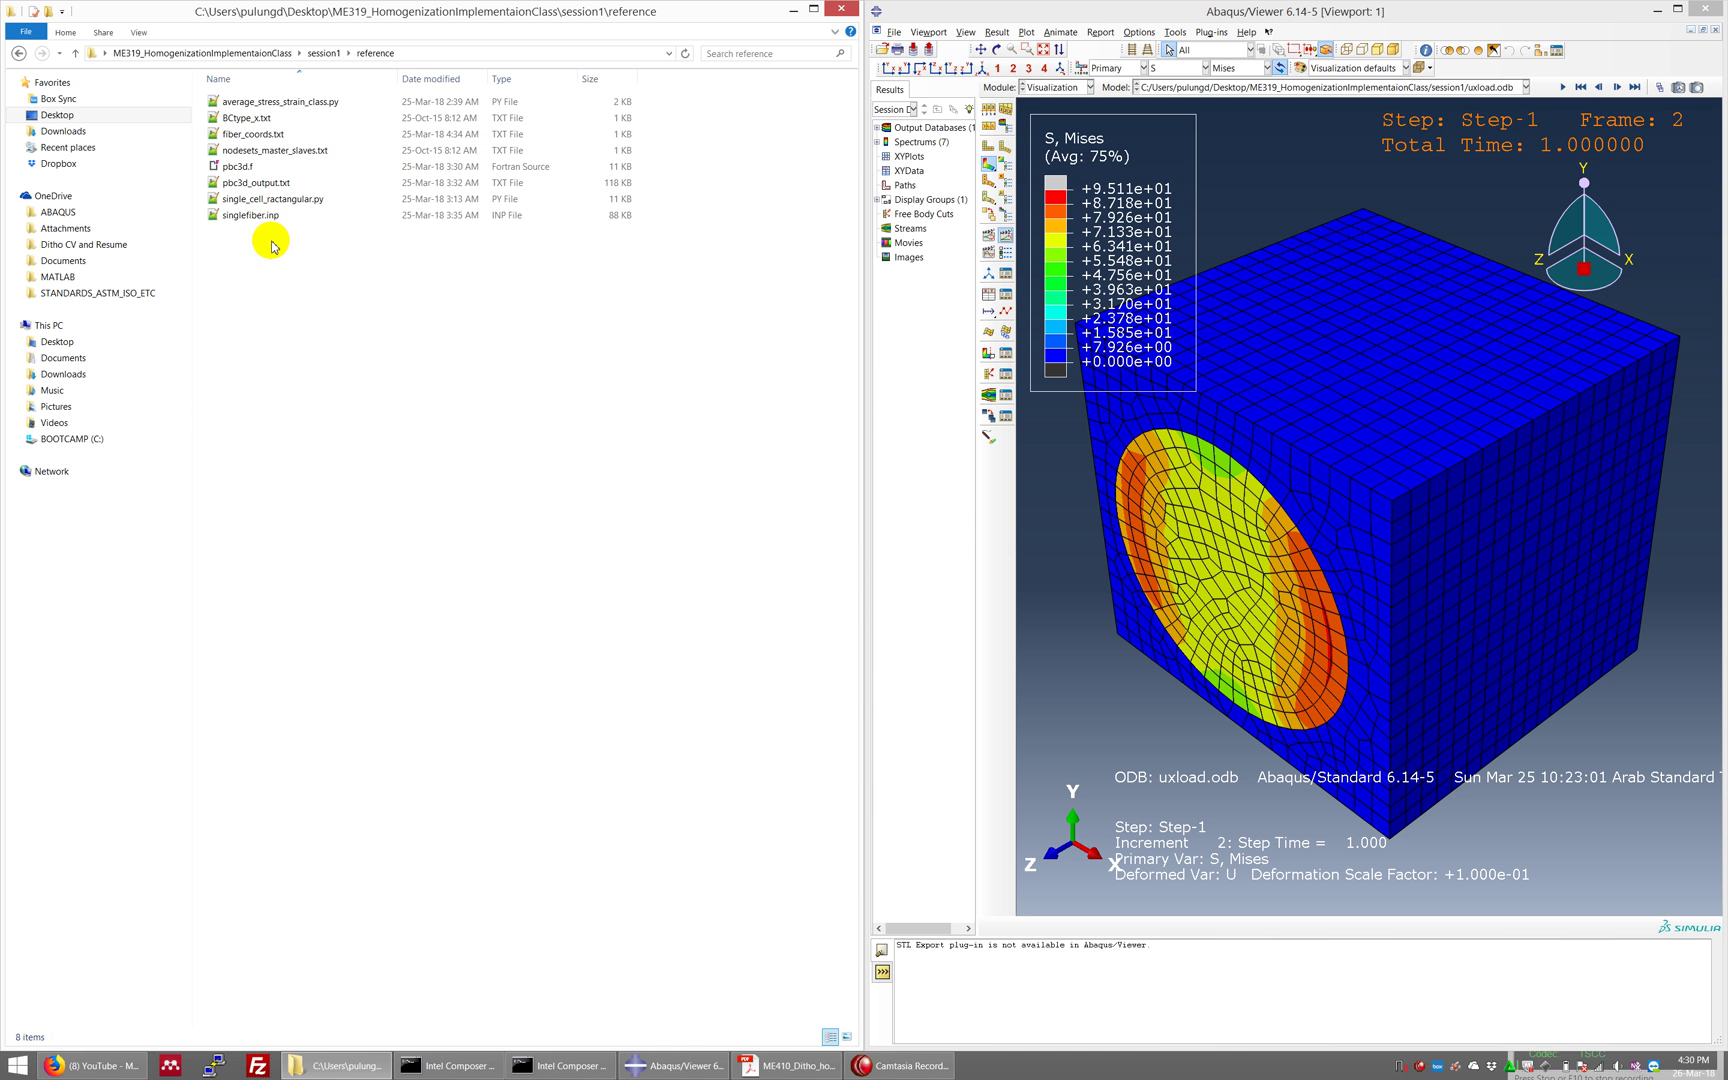
{"action": "left_click", "coordinate": [274, 168]}
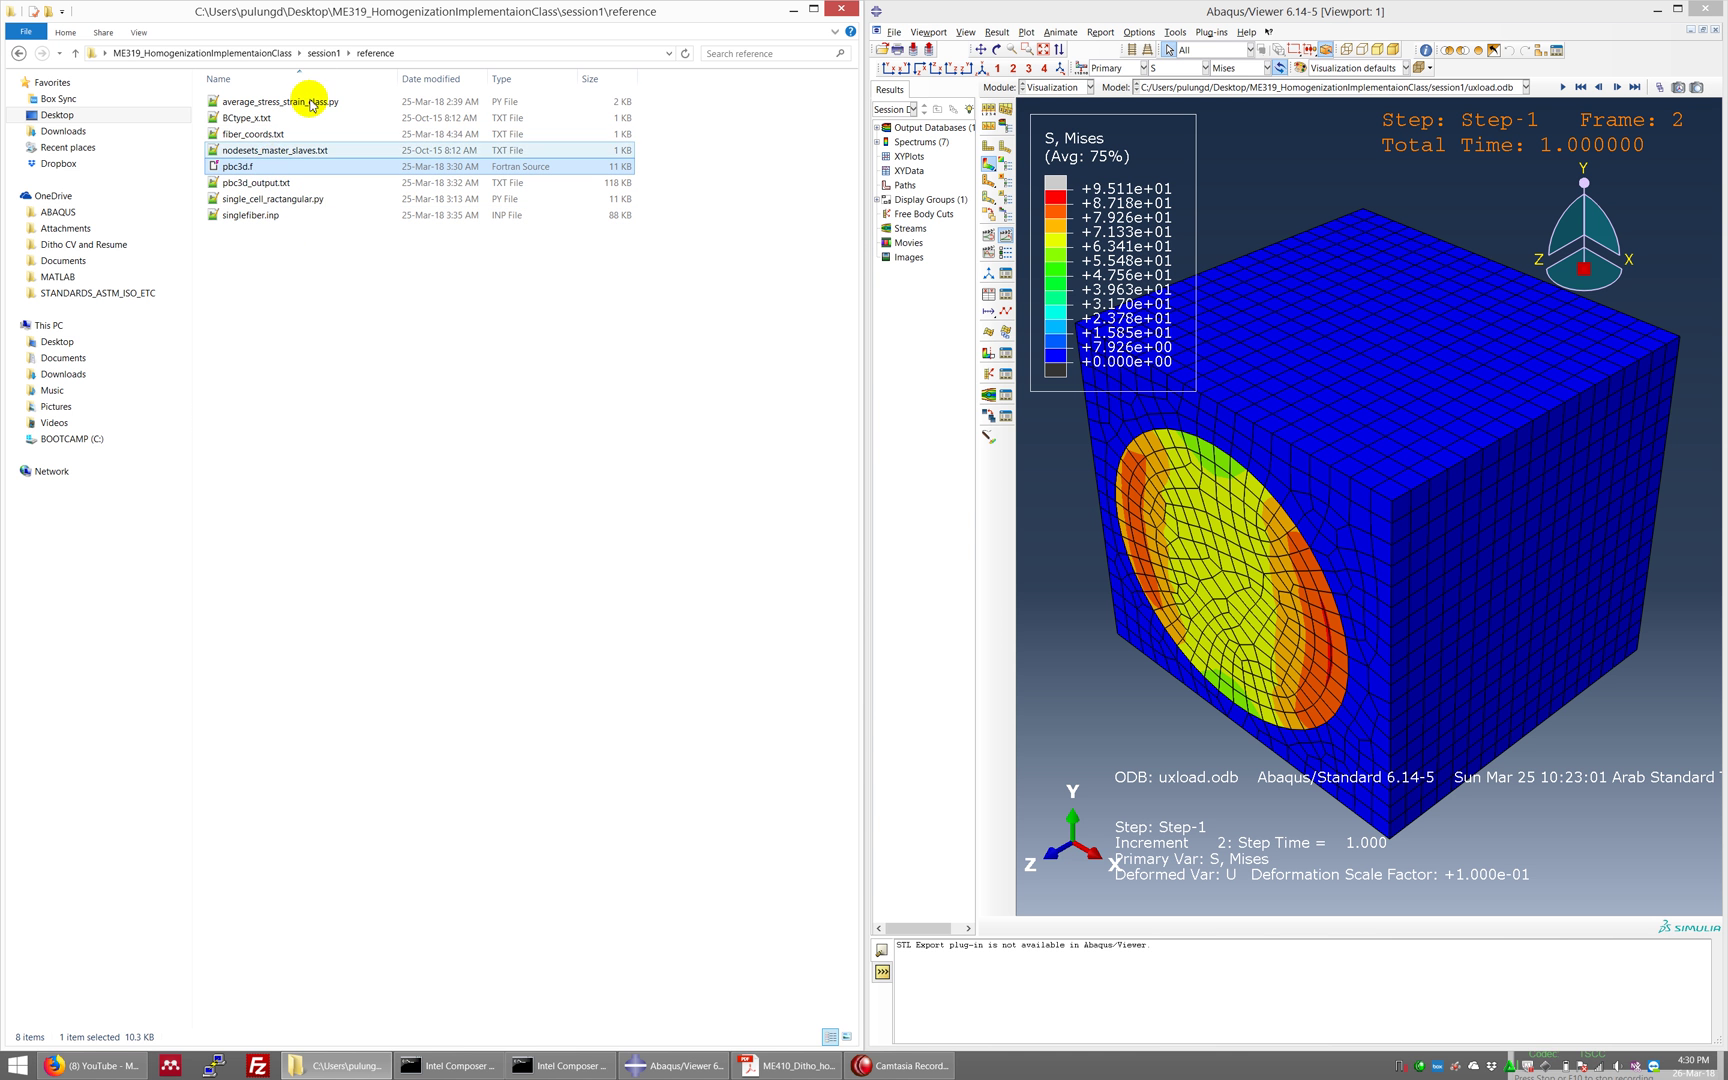
{"action": "left_click", "coordinate": [323, 53]}
{"action": "key", "text": "ctrl+v"}
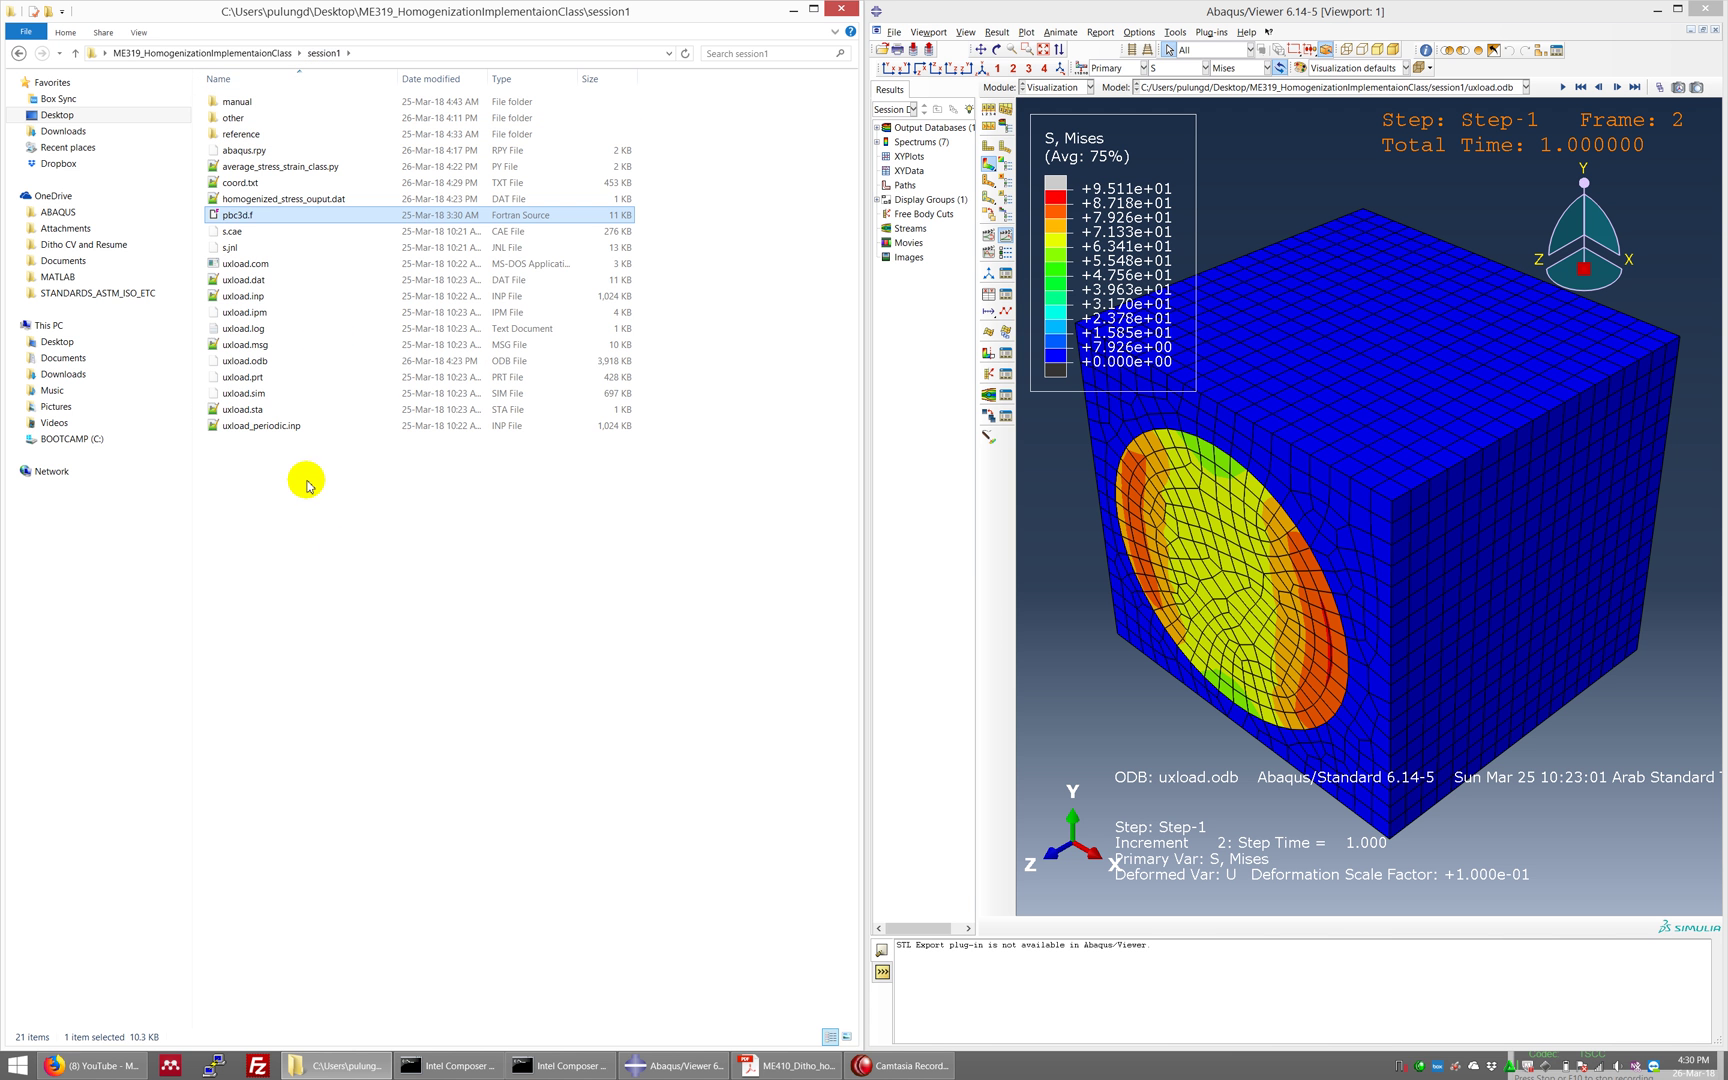
{"action": "right_click", "coordinate": [265, 215]}
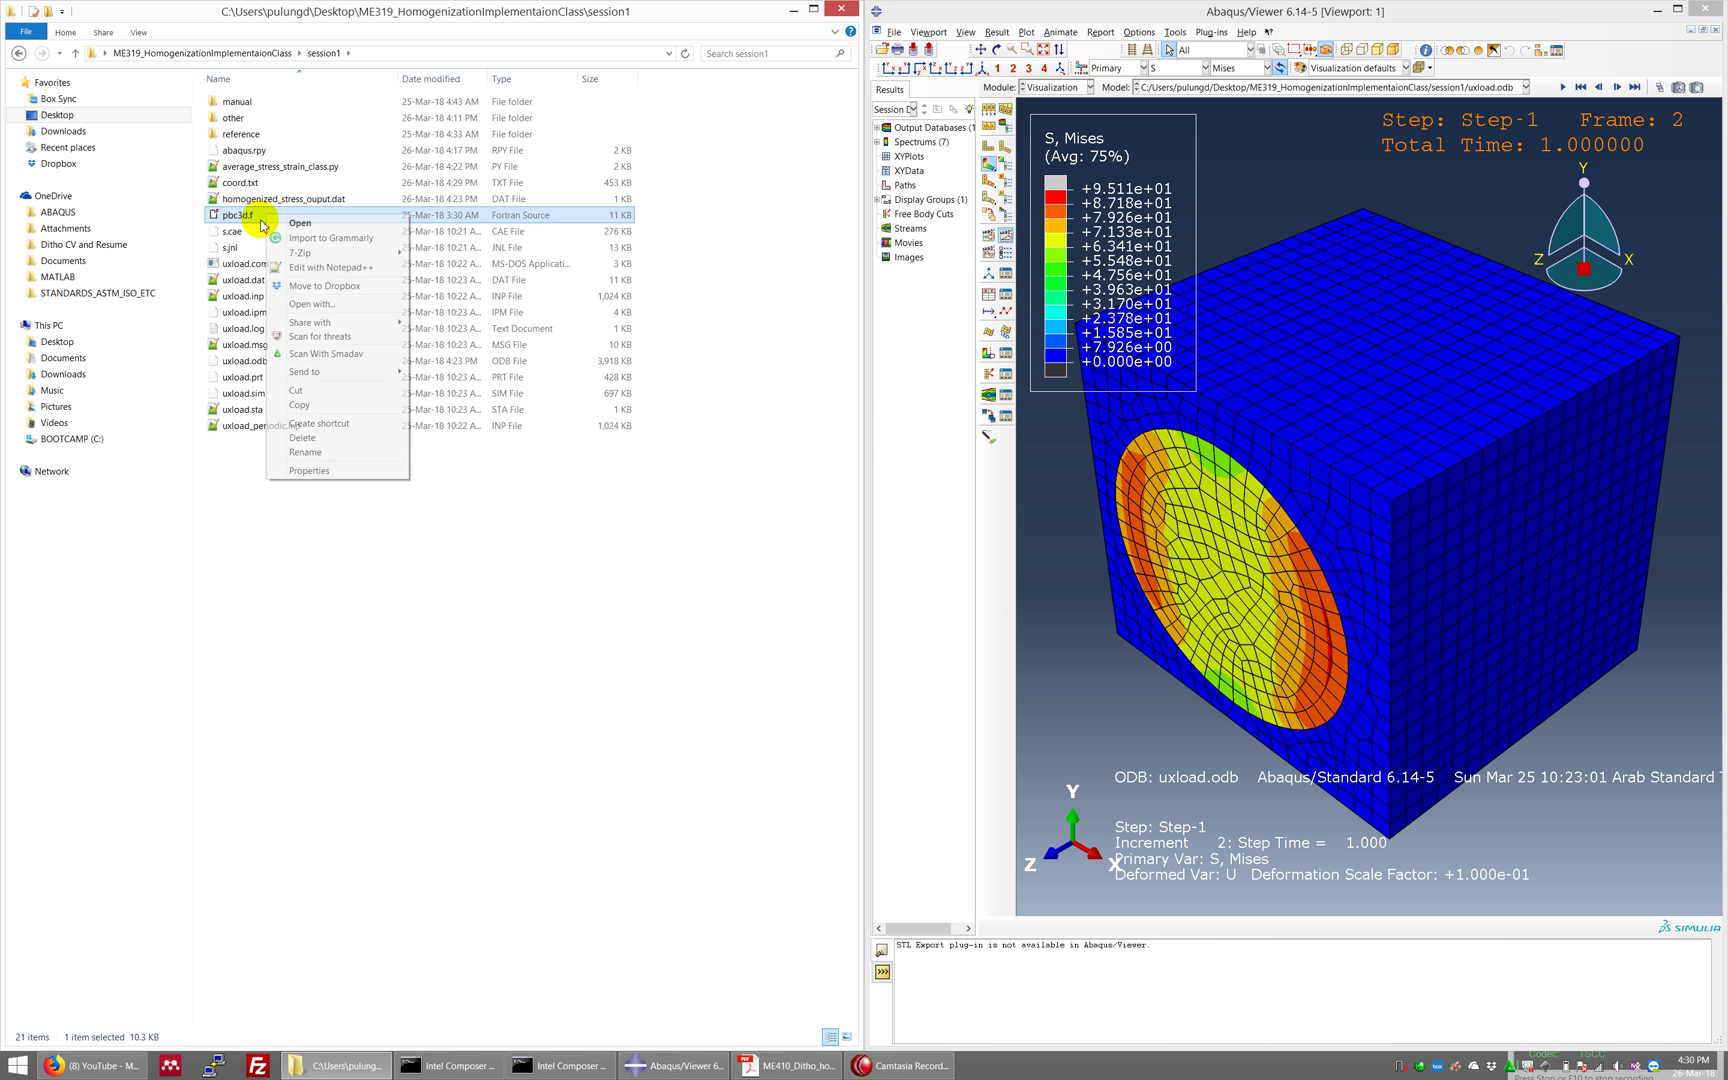
Edit pbc3d.f in Notepad++ and review its Lx, Ly and Lz values of 21.1D0.
{"action": "left_click", "coordinate": [309, 268]}
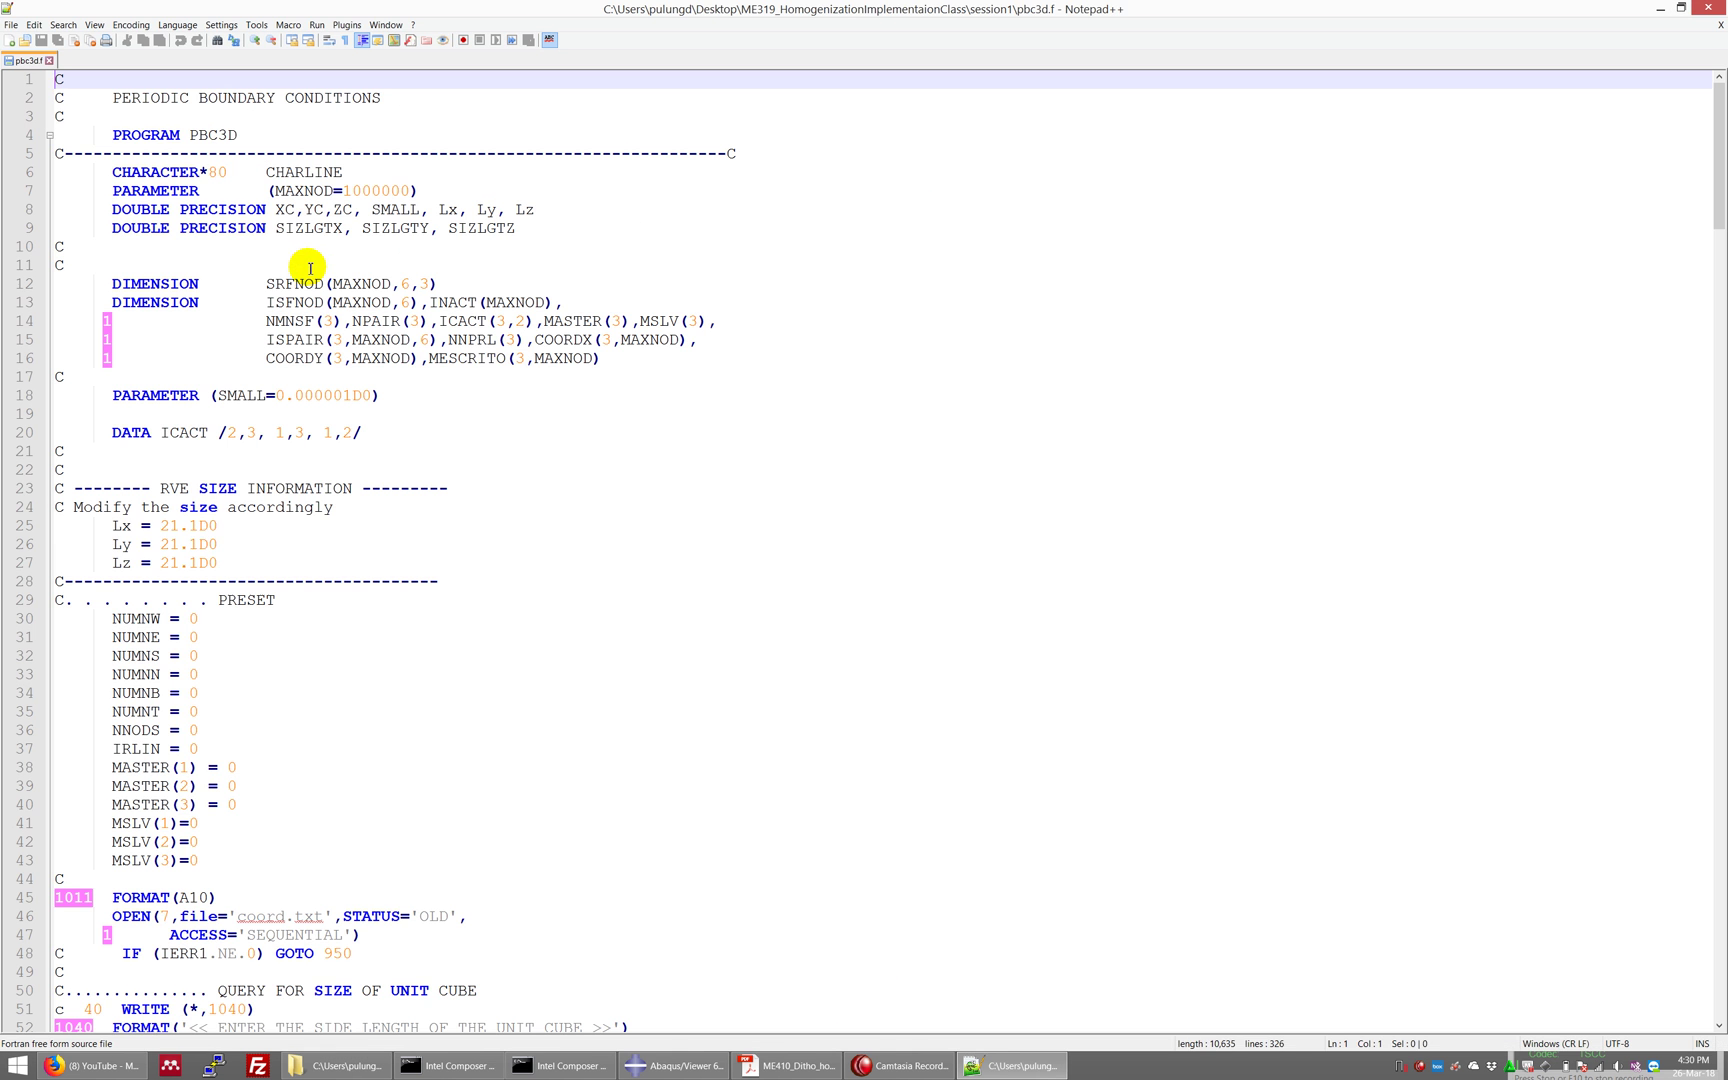
{"action": "left_click", "coordinate": [225, 528]}
{"action": "left_click_drag", "start_coordinate": [216, 545], "coordinate": [103, 545]}
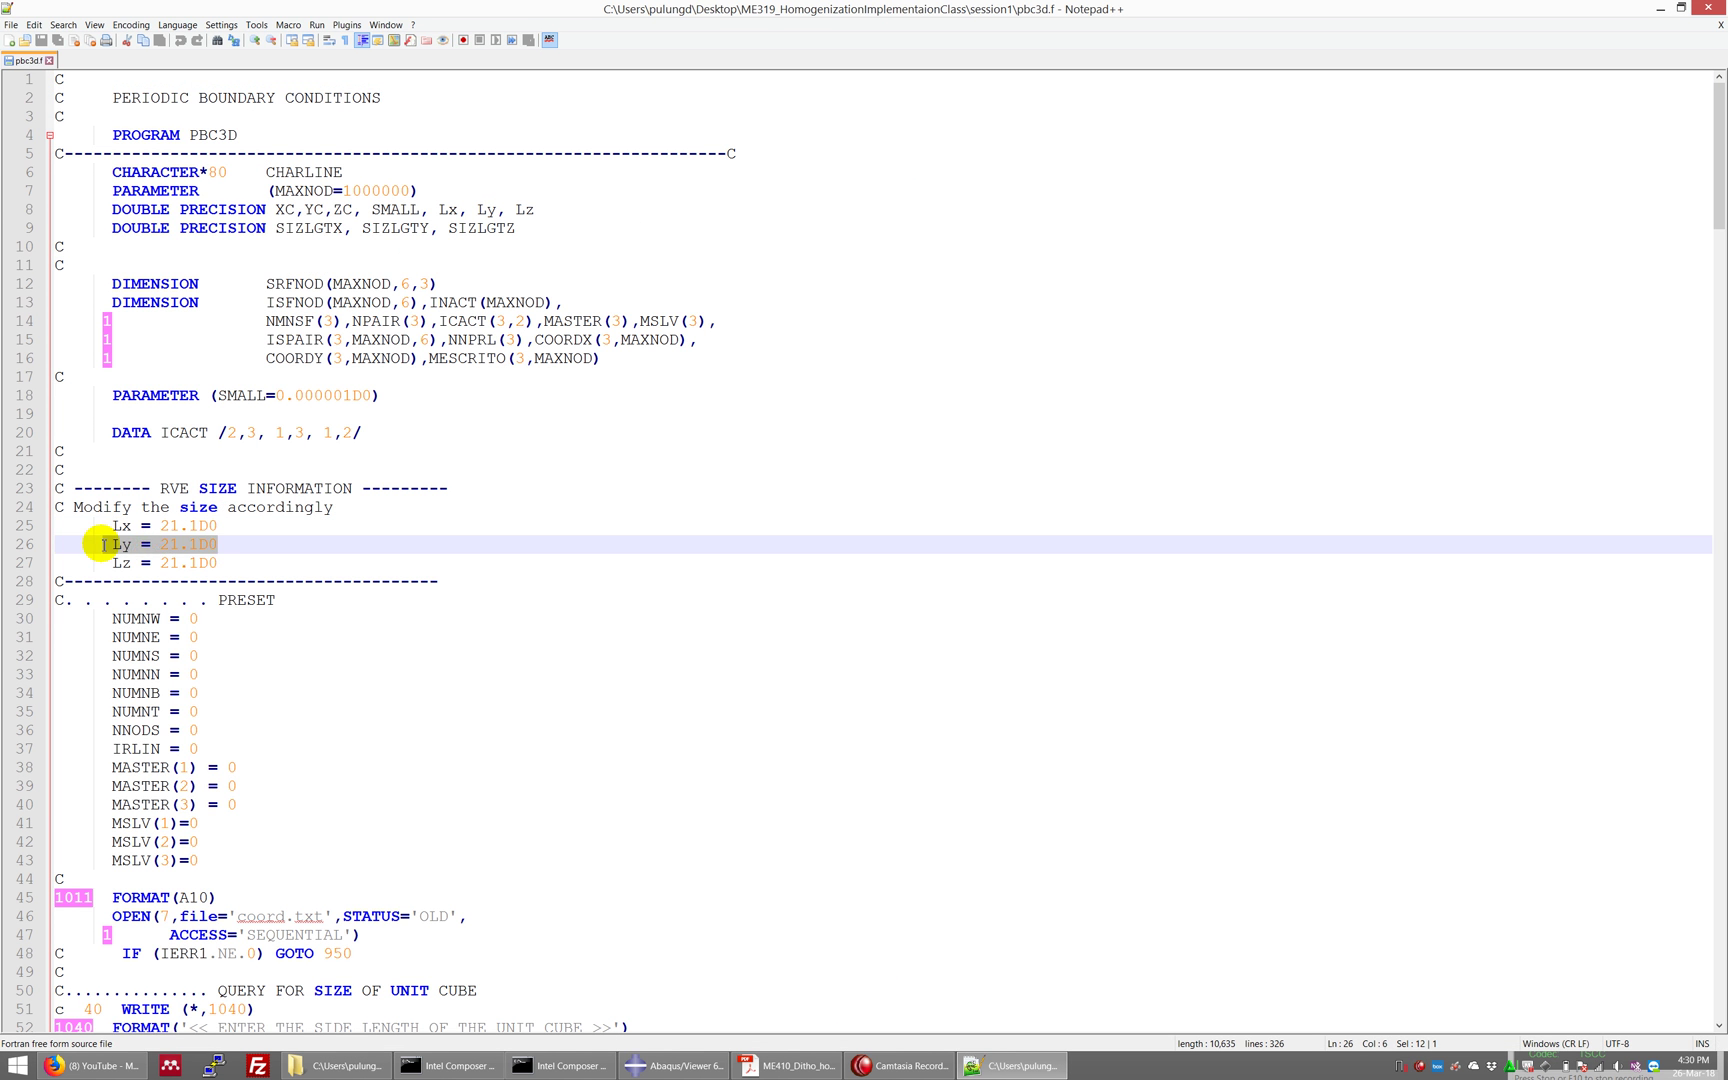
{"action": "left_click_drag", "start_coordinate": [217, 564], "coordinate": [103, 564]}
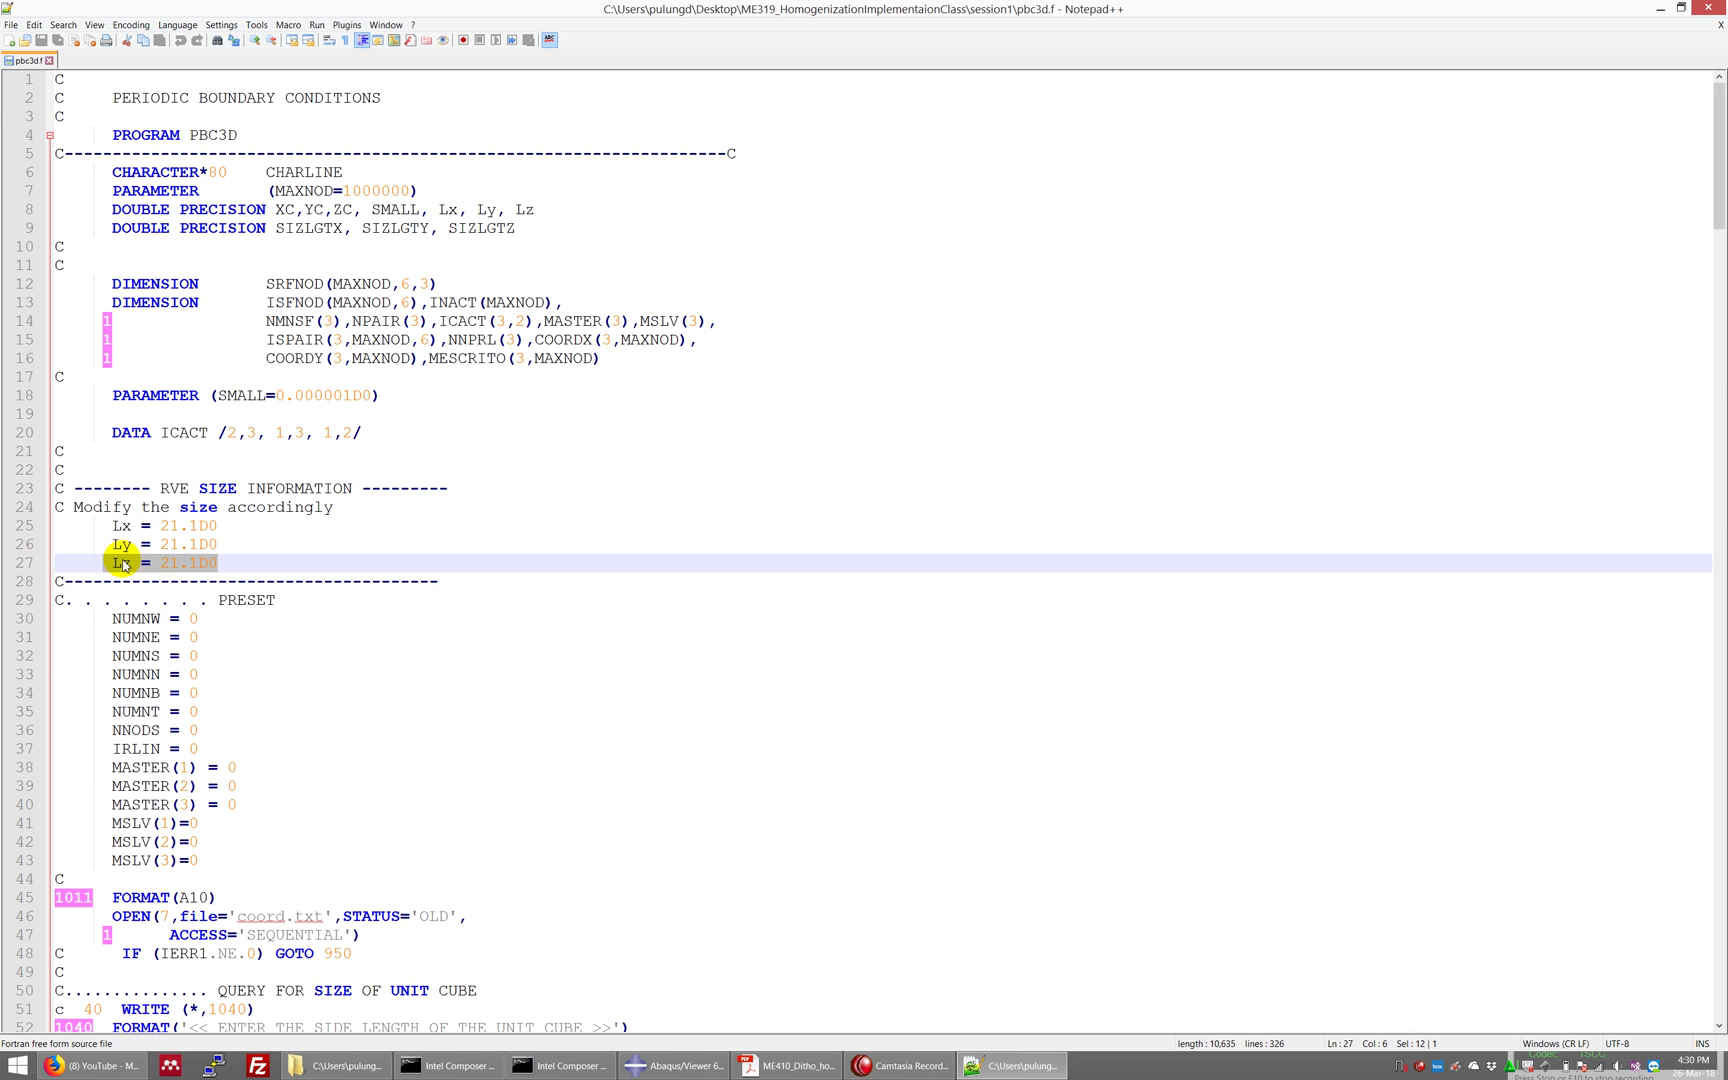
{"action": "left_click_drag", "start_coordinate": [218, 526], "coordinate": [103, 524]}
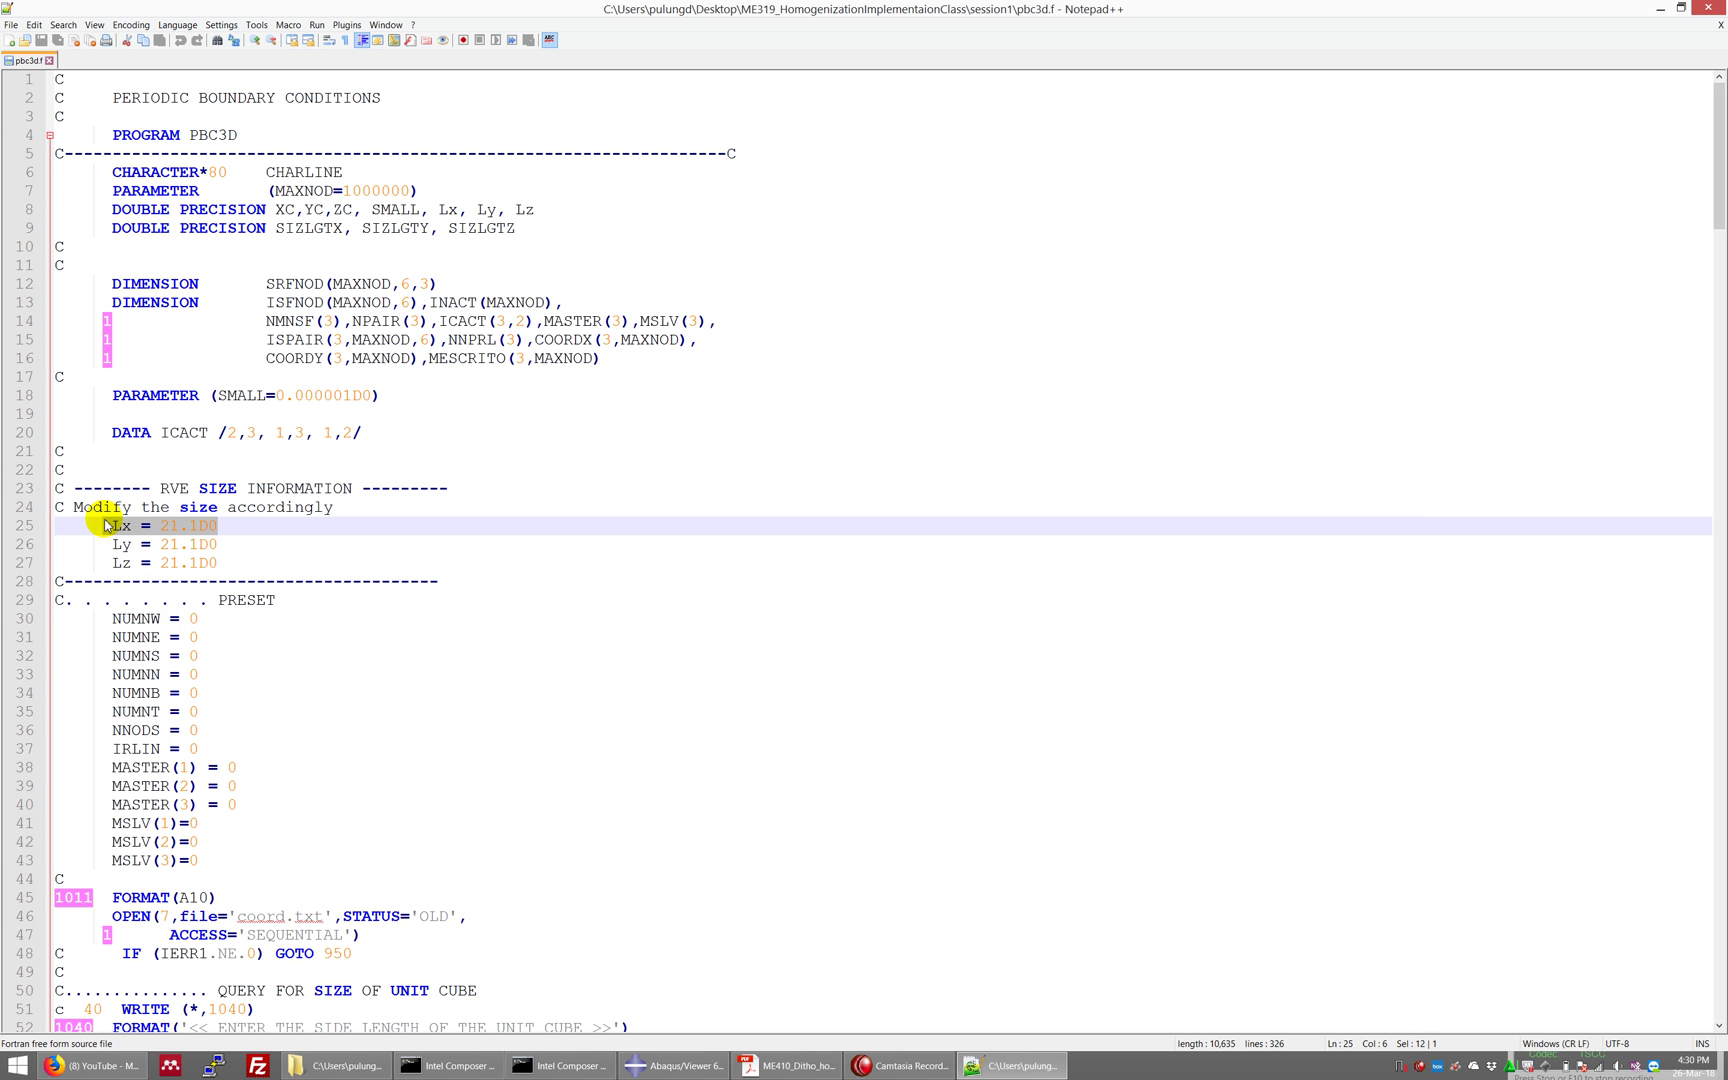
{"action": "left_click", "coordinate": [170, 530]}
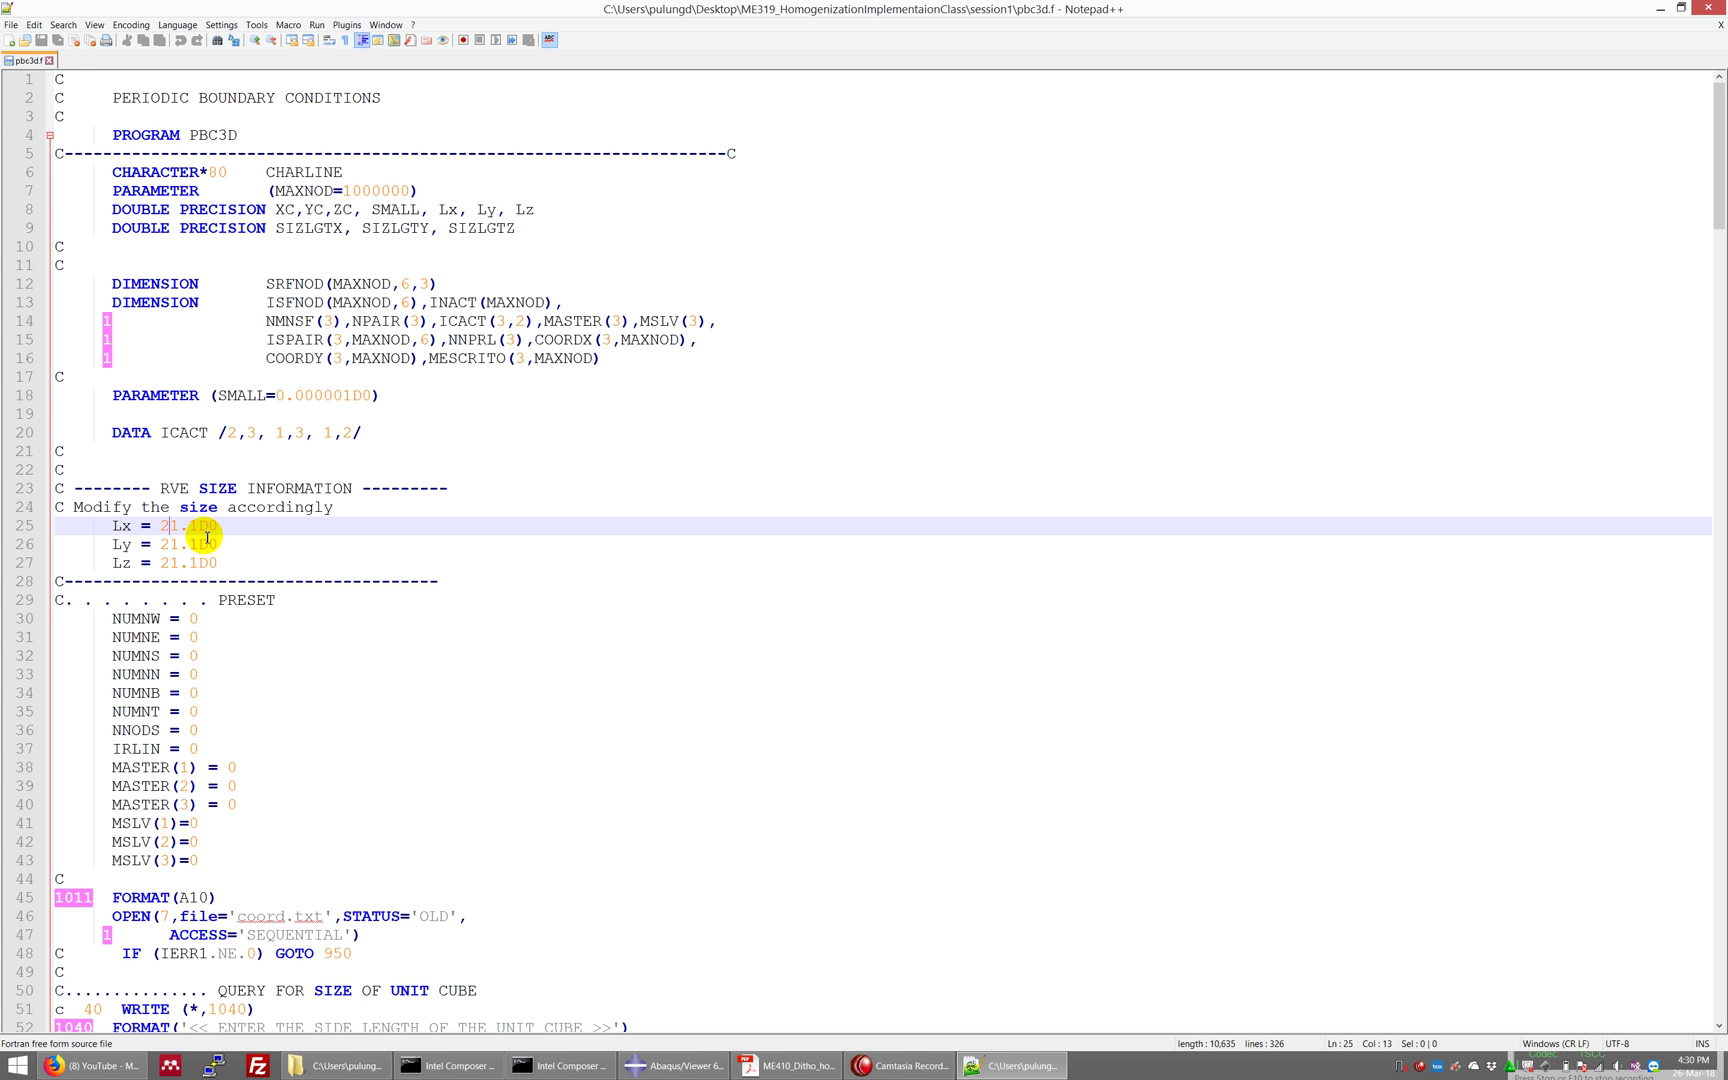
{"action": "left_click", "coordinate": [772, 1068]}
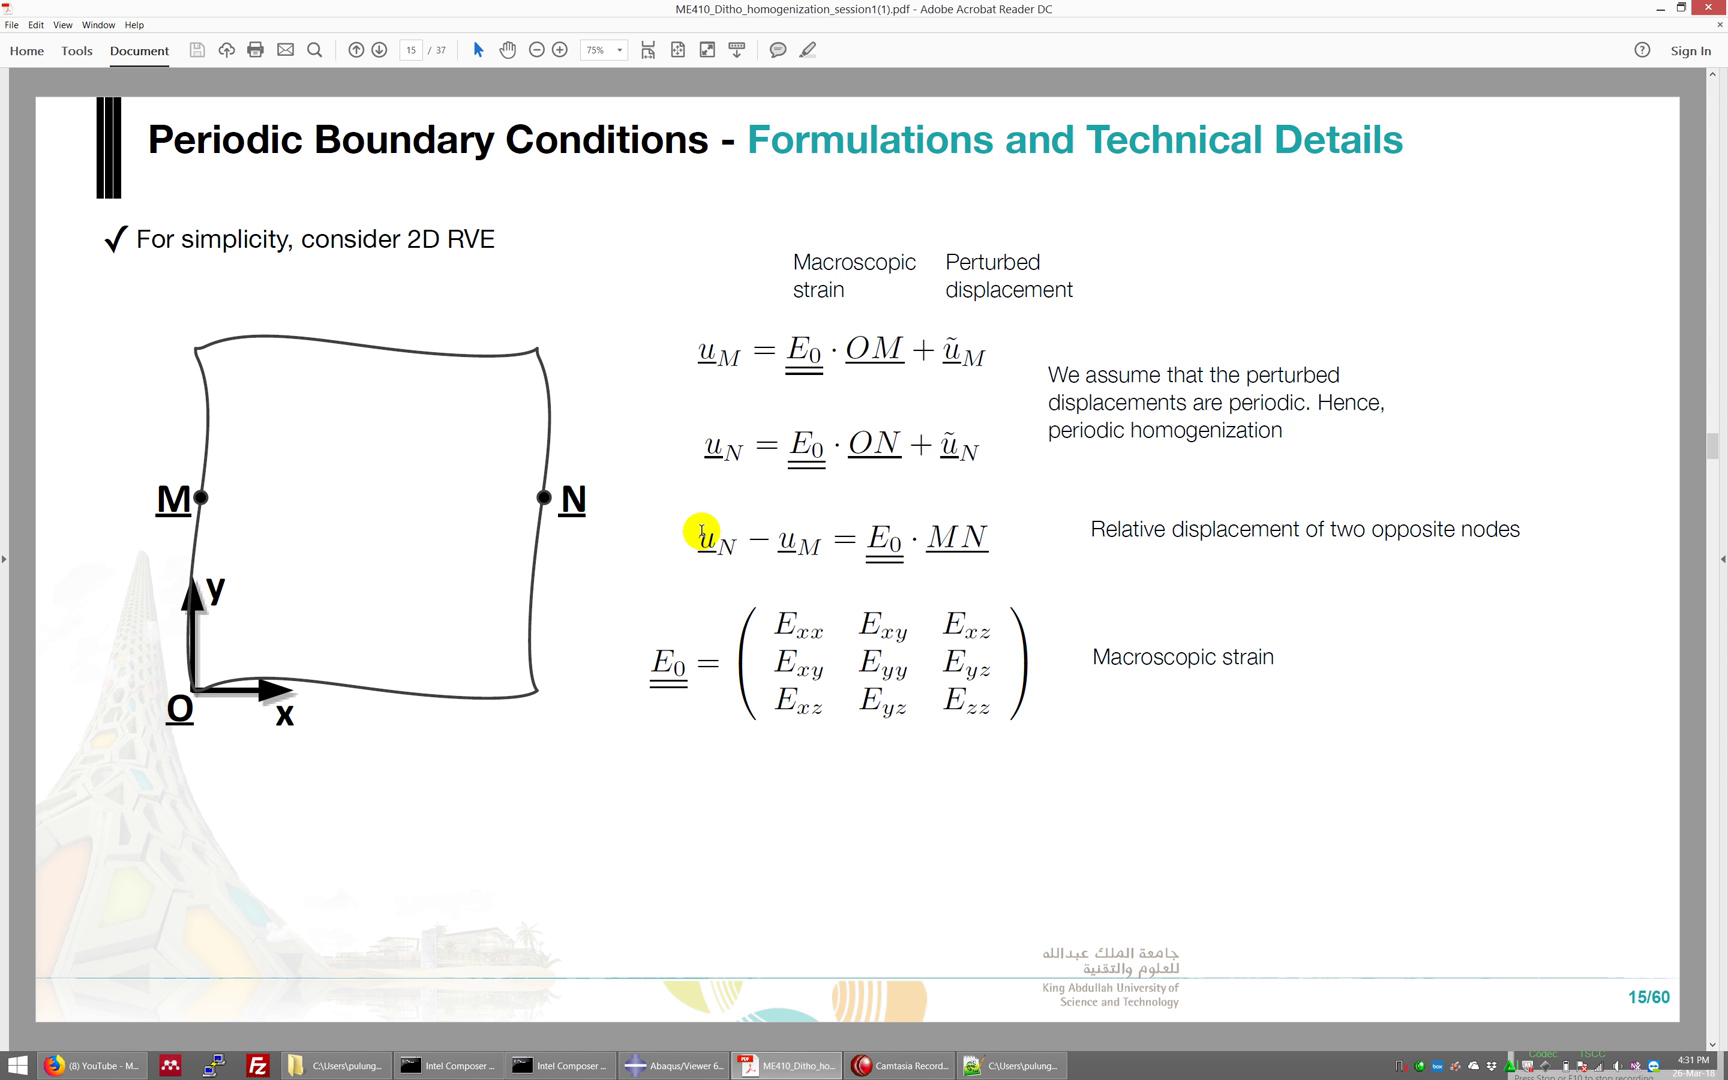
{"action": "left_click", "coordinate": [1703, 10]}
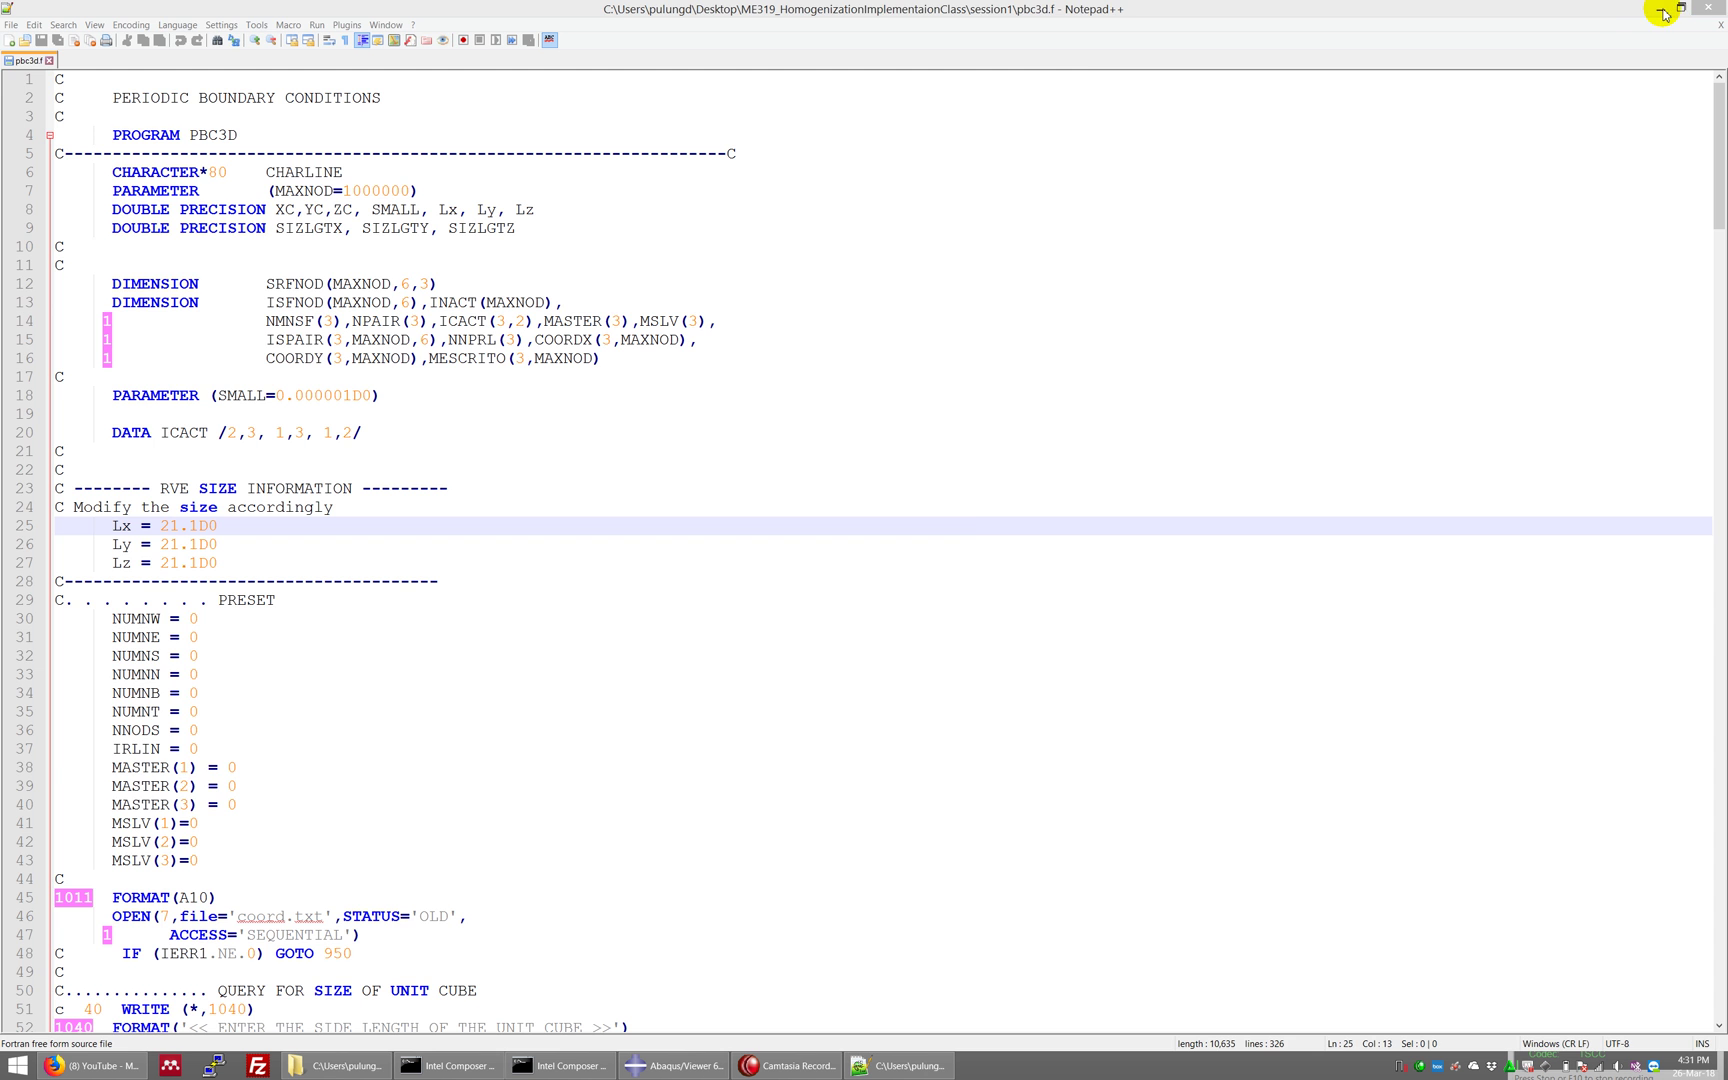
Minimize Notepad++, clear the file selection, and bring up the session1 folder's context menu.
{"action": "left_click", "coordinate": [1659, 9]}
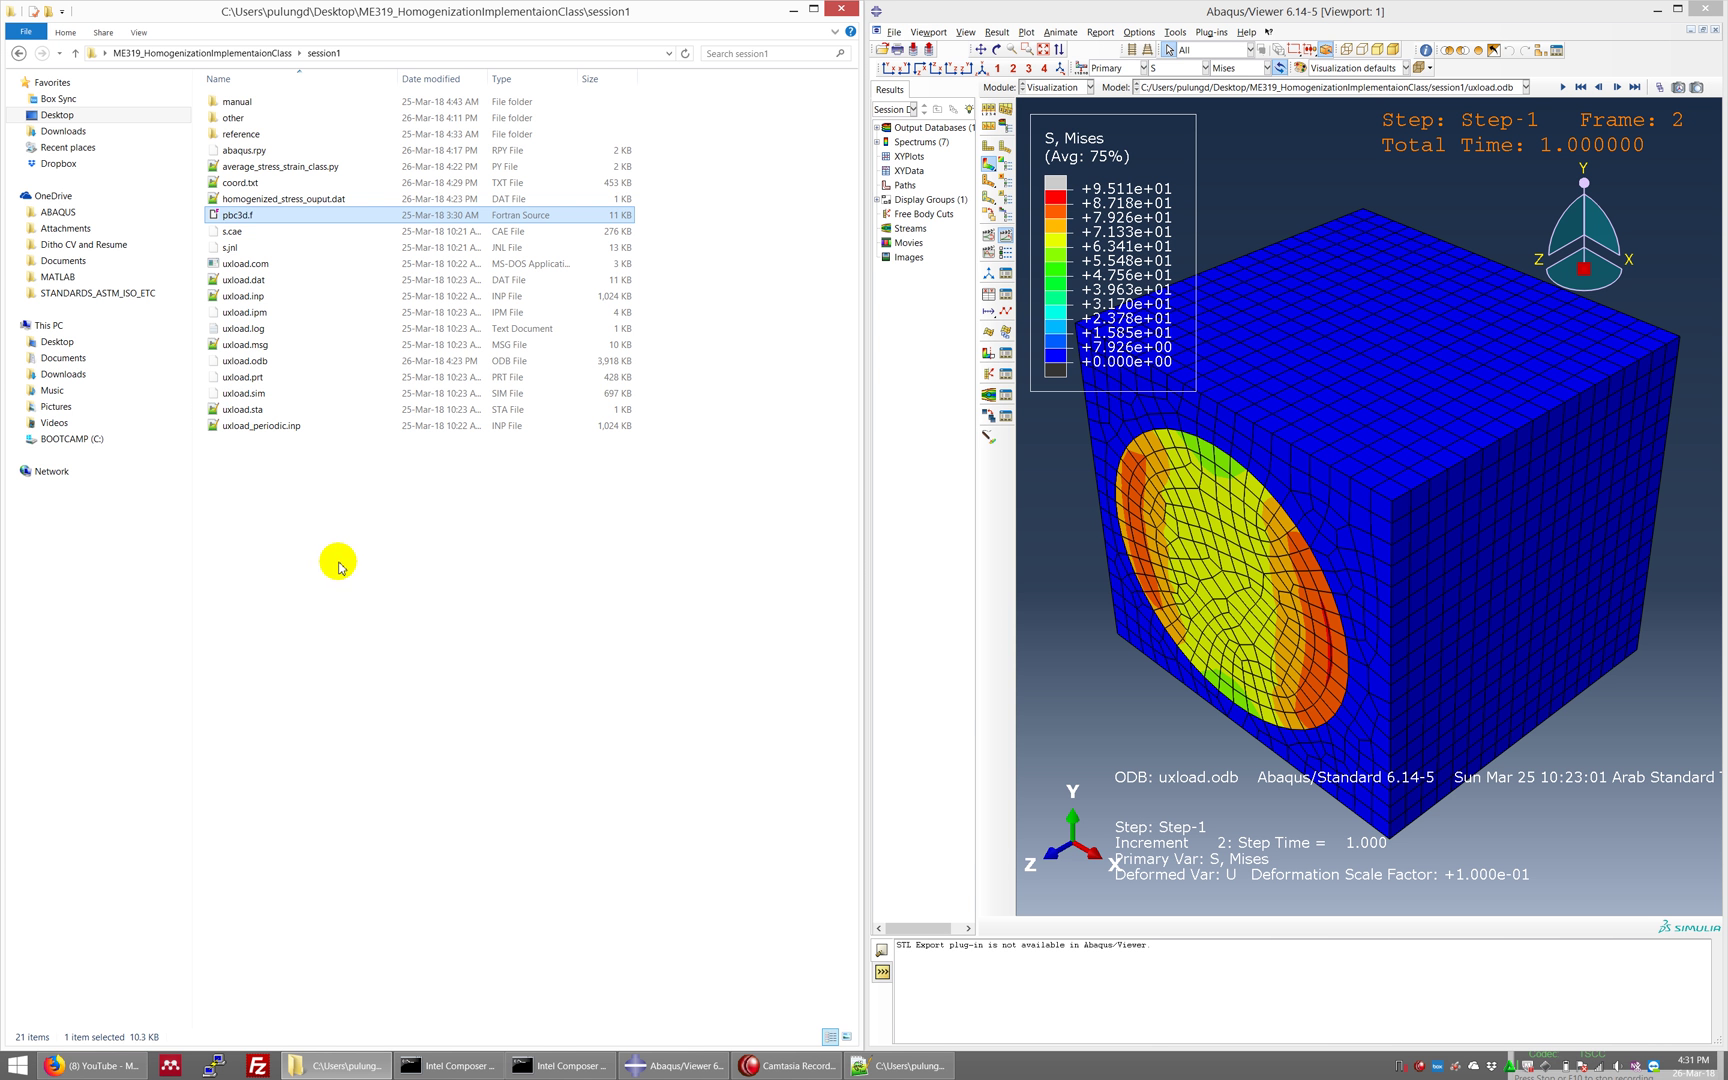
{"action": "left_click", "coordinate": [292, 526]}
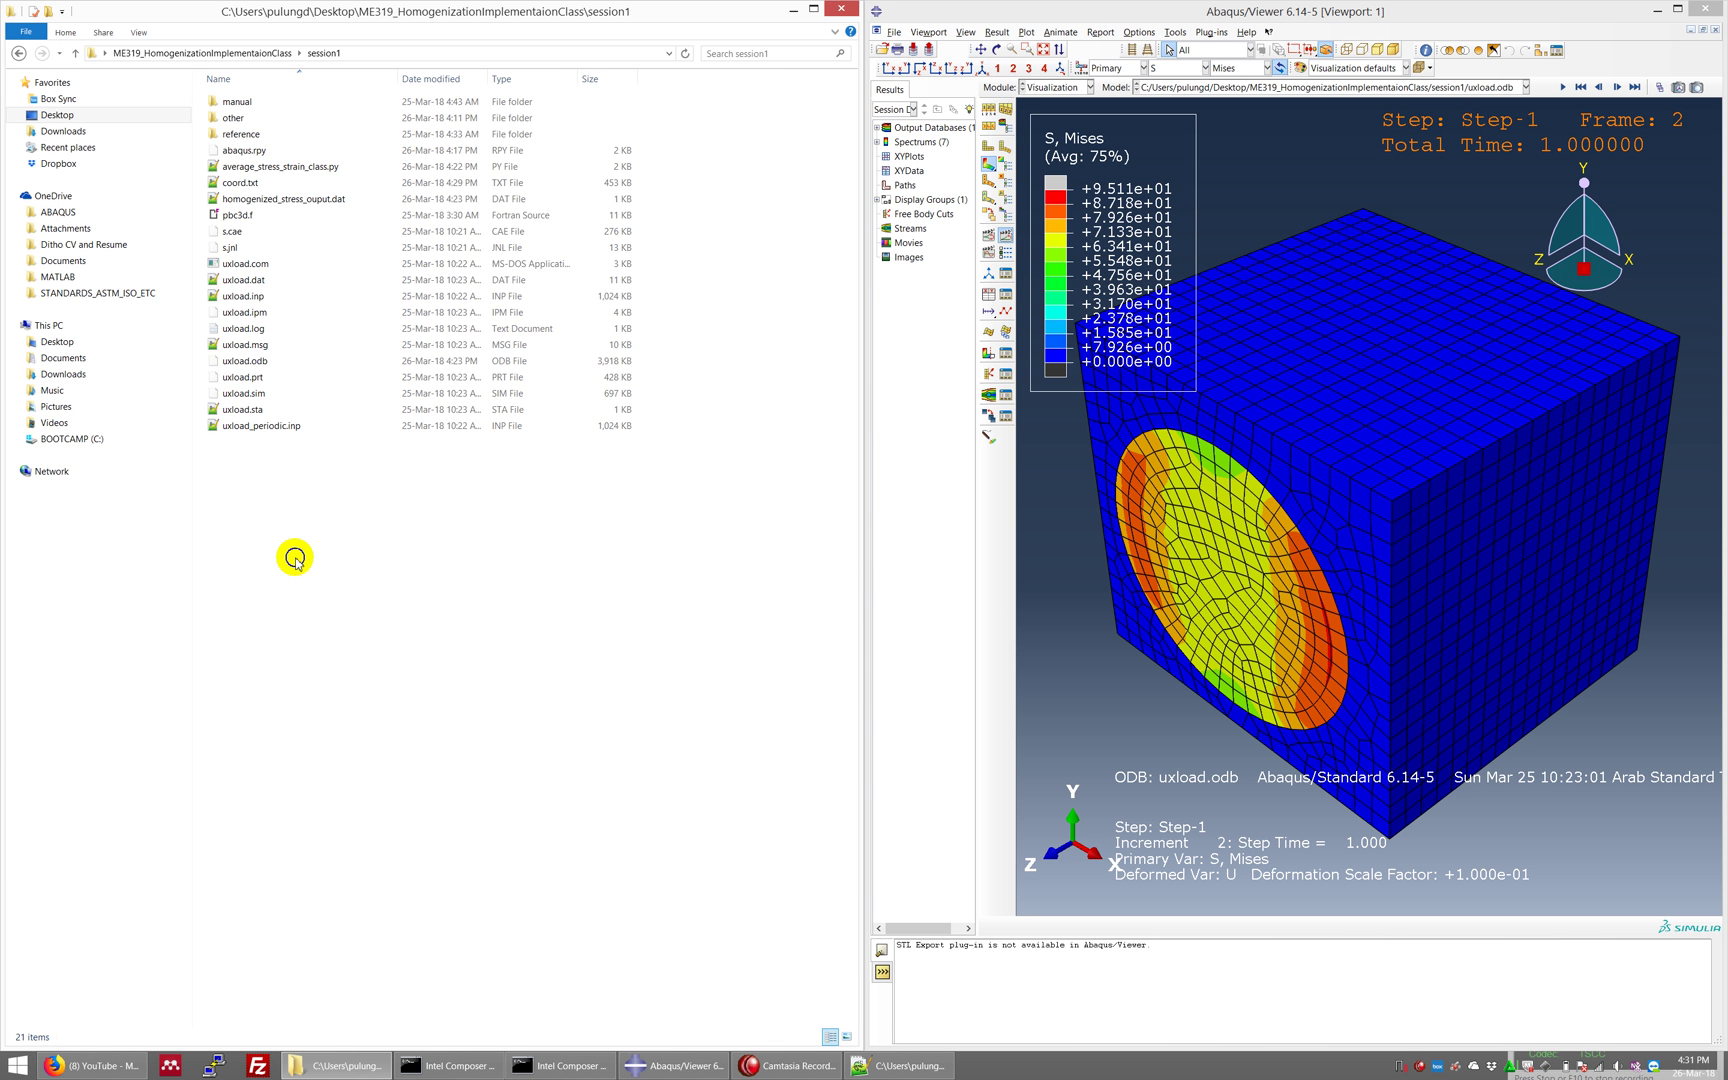
{"action": "right_click", "coordinate": [296, 562]}
Open a command window in session1 and move it lower on the screen.
{"action": "left_click", "coordinate": [381, 680]}
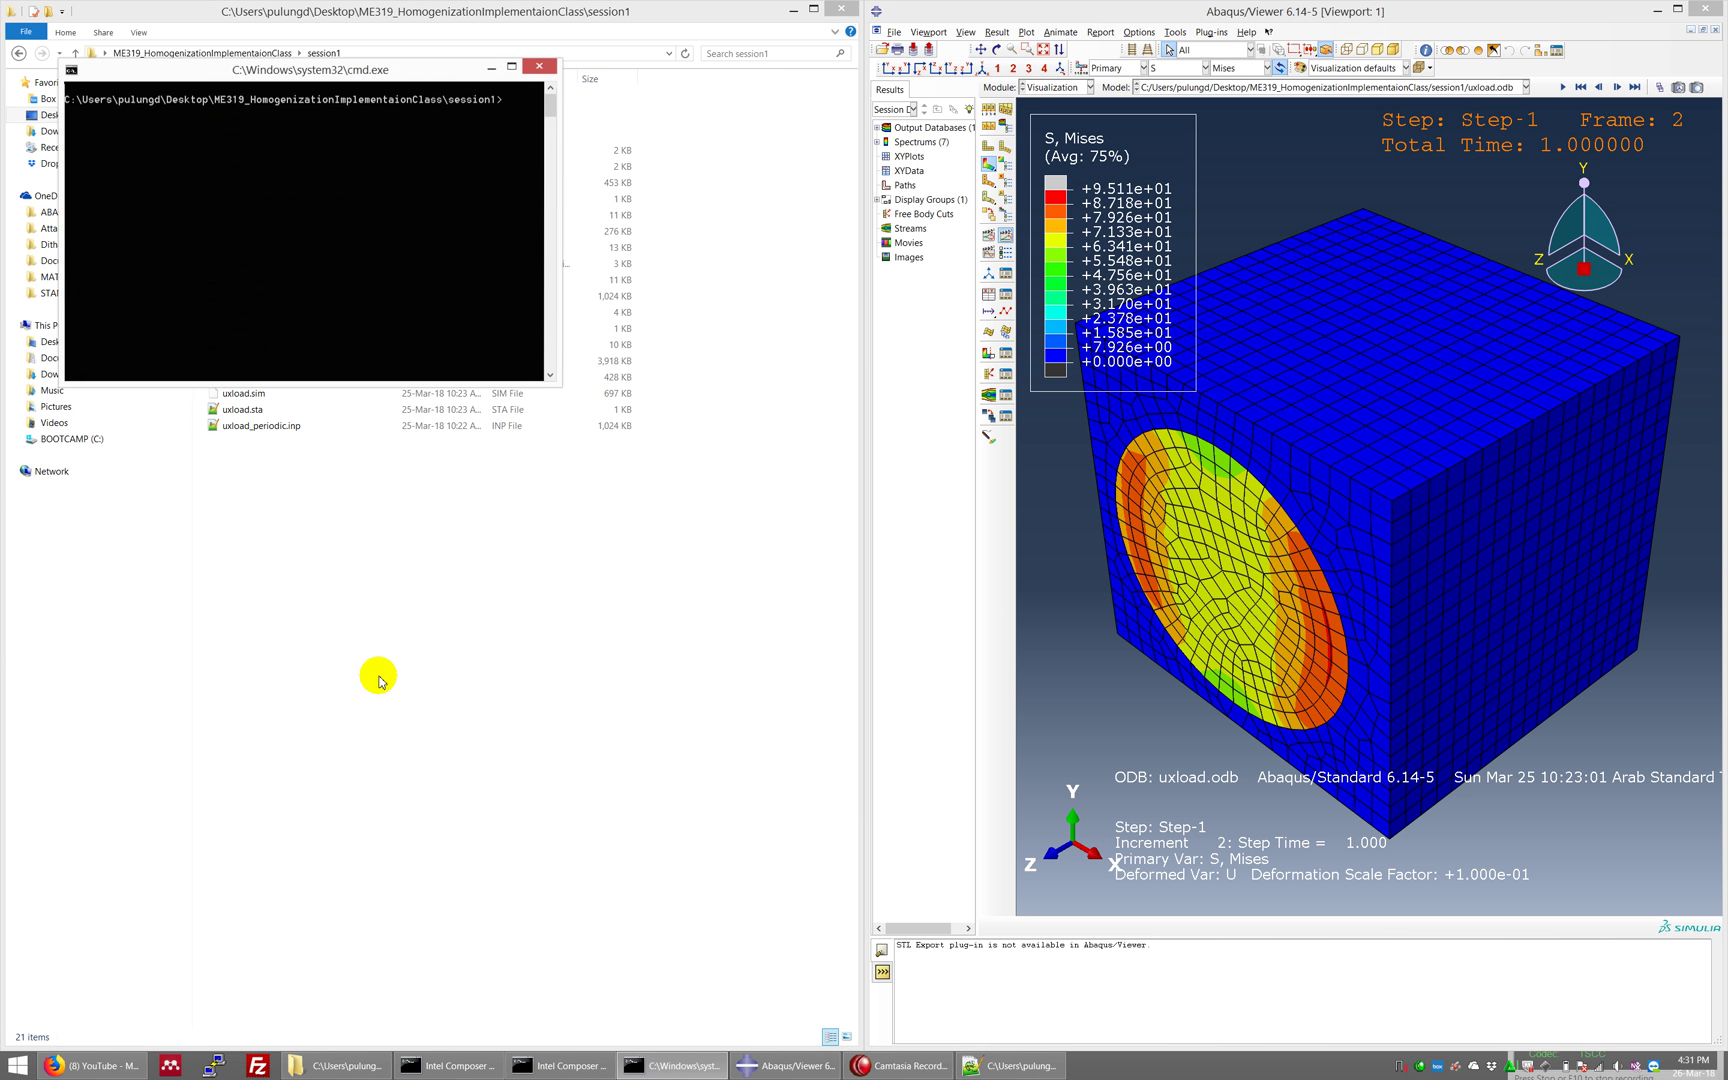
{"action": "left_click_drag", "start_coordinate": [376, 66], "coordinate": [468, 414]}
{"action": "left_click_drag", "start_coordinate": [504, 535], "coordinate": [545, 719]}
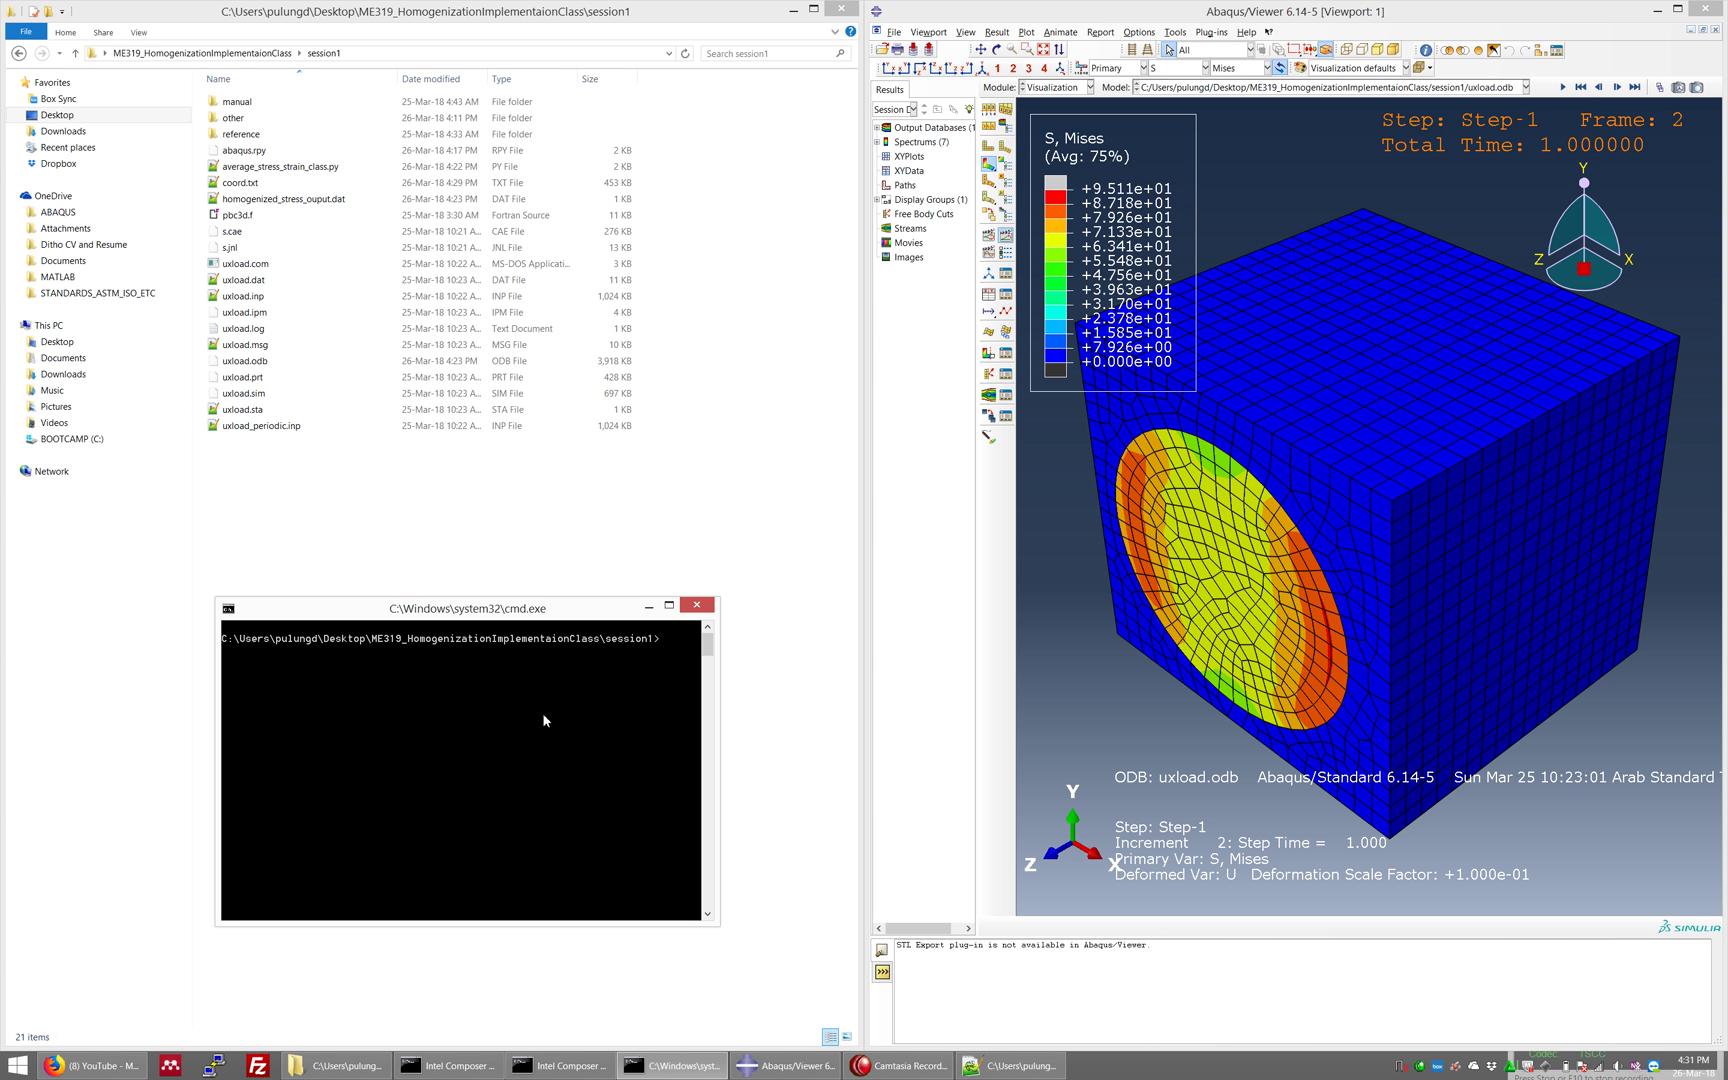
Run 'ifortvars.bat intel64', then enter 'ifort pbc3d.f -o pbc3d'.
{"action": "type", "text": "ifortvars.bat"}
{"action": "key", "text": "BackSpace"}
{"action": "type", "text": "at intel"}
{"action": "type", "text": "64"}
{"action": "key", "text": "Return"}
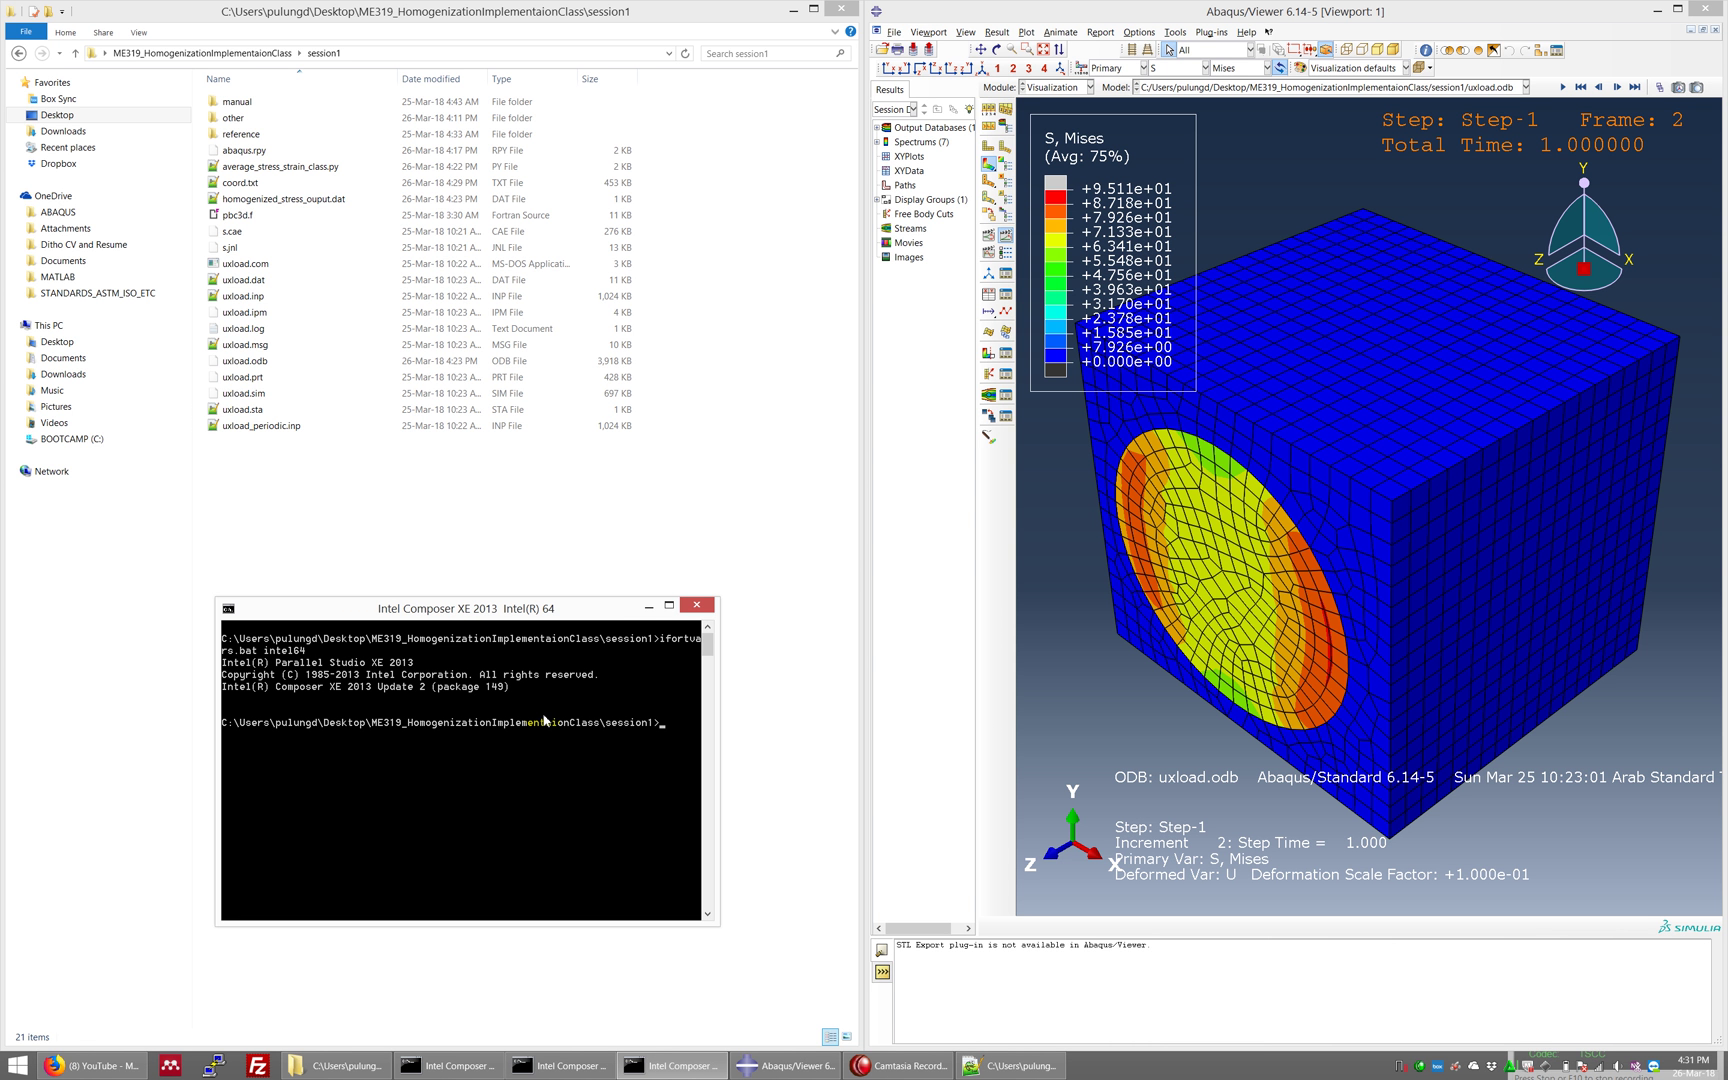
{"action": "type", "text": "ifort pbc3d.f -o pbc3d"}
Compile pbc3d.f and check that pbc3d.exe appears beside the source in session1.
{"action": "key", "text": "Return"}
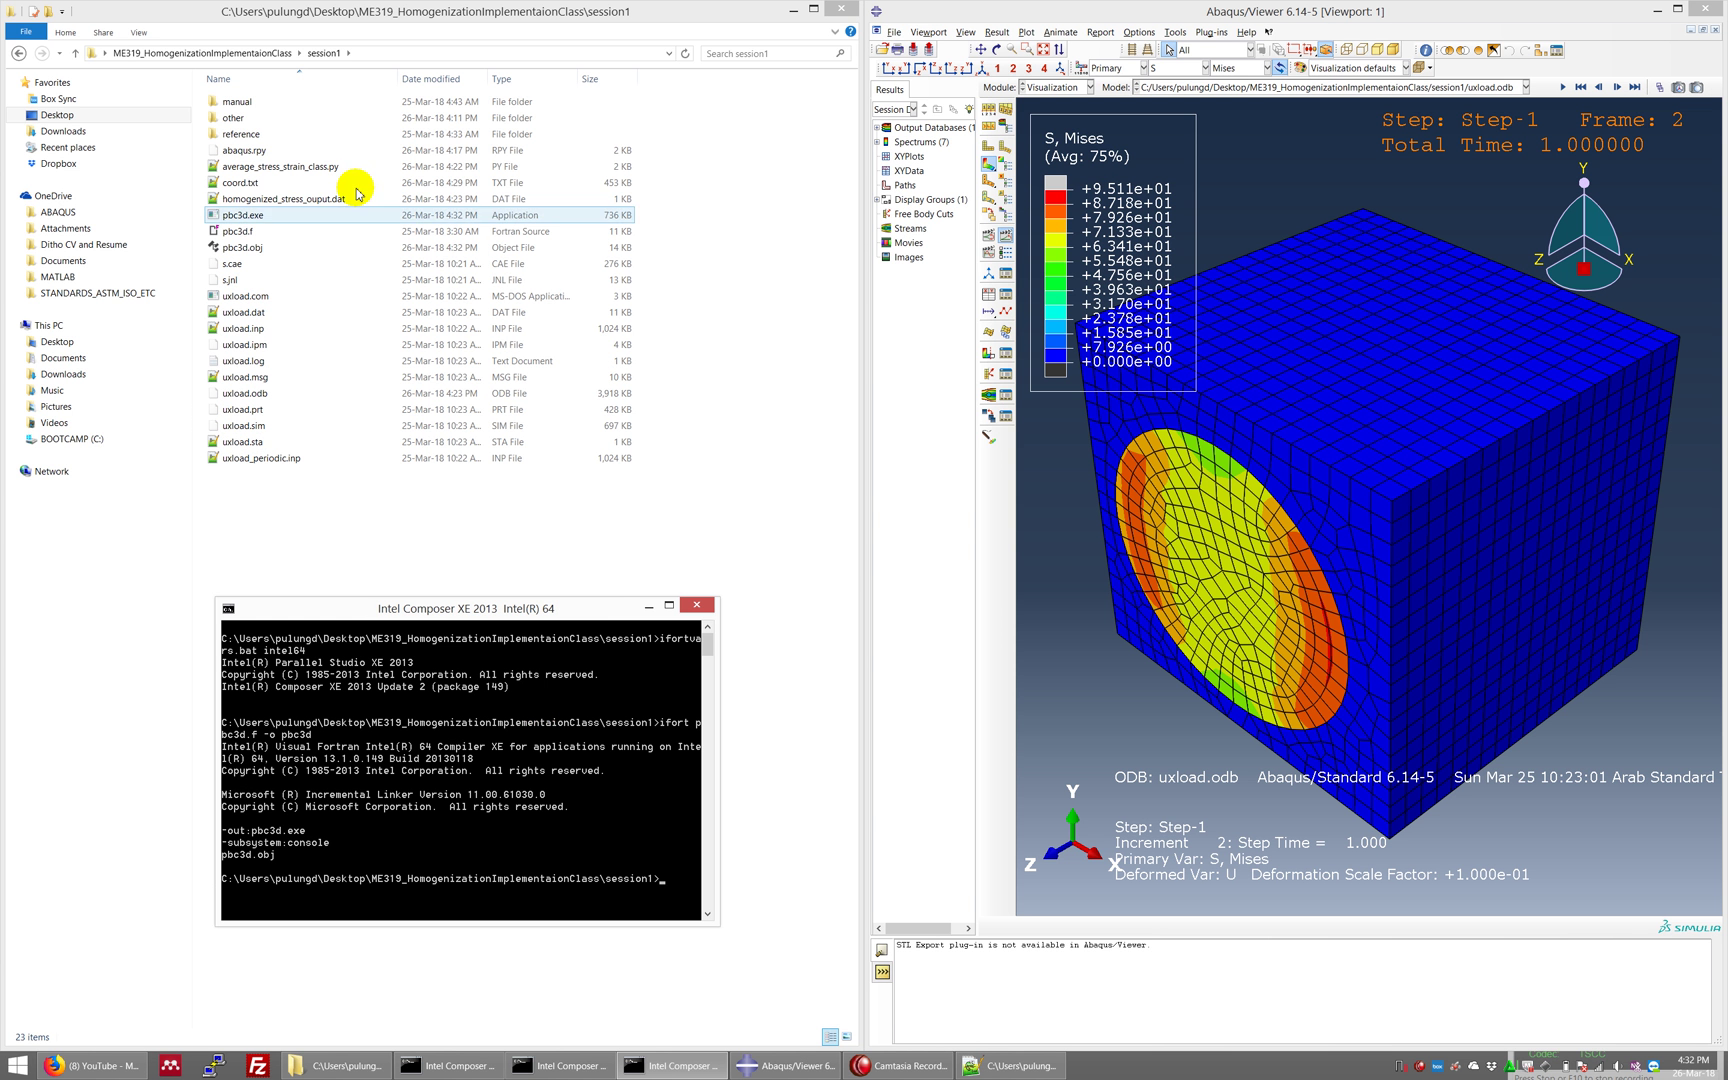
{"action": "left_click", "coordinate": [290, 232]}
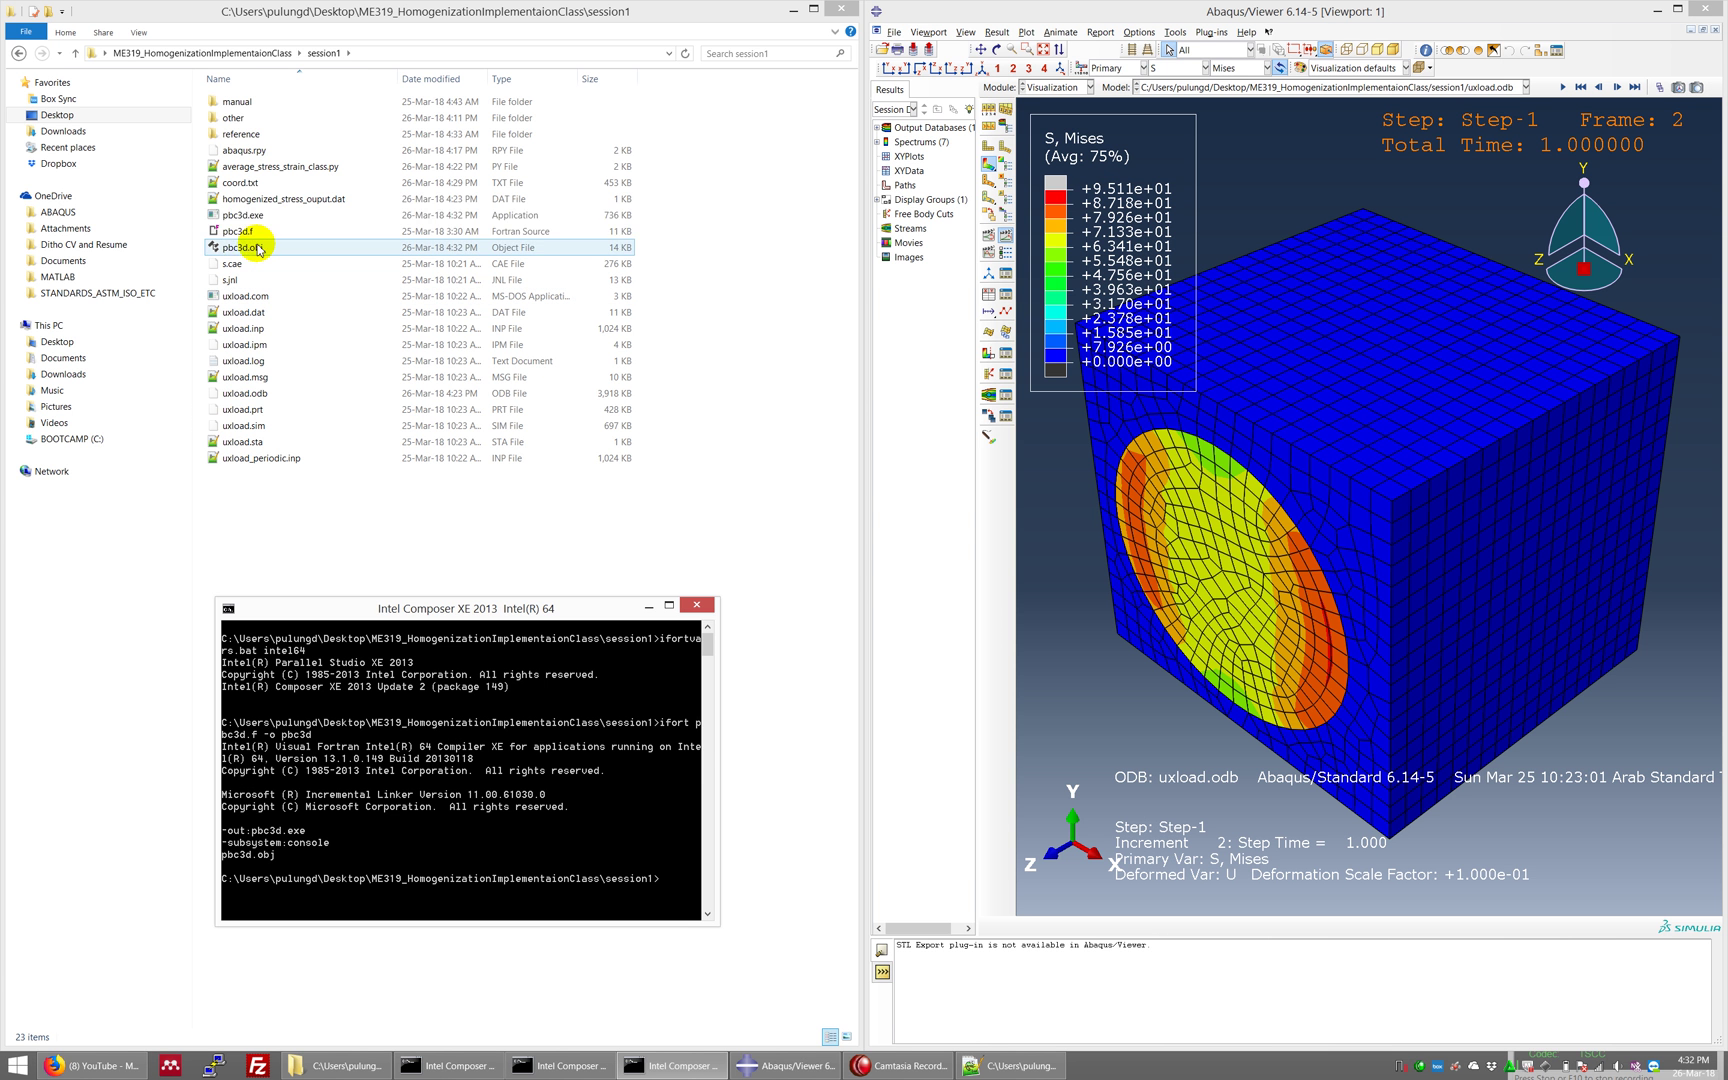
{"action": "left_click", "coordinate": [238, 218]}
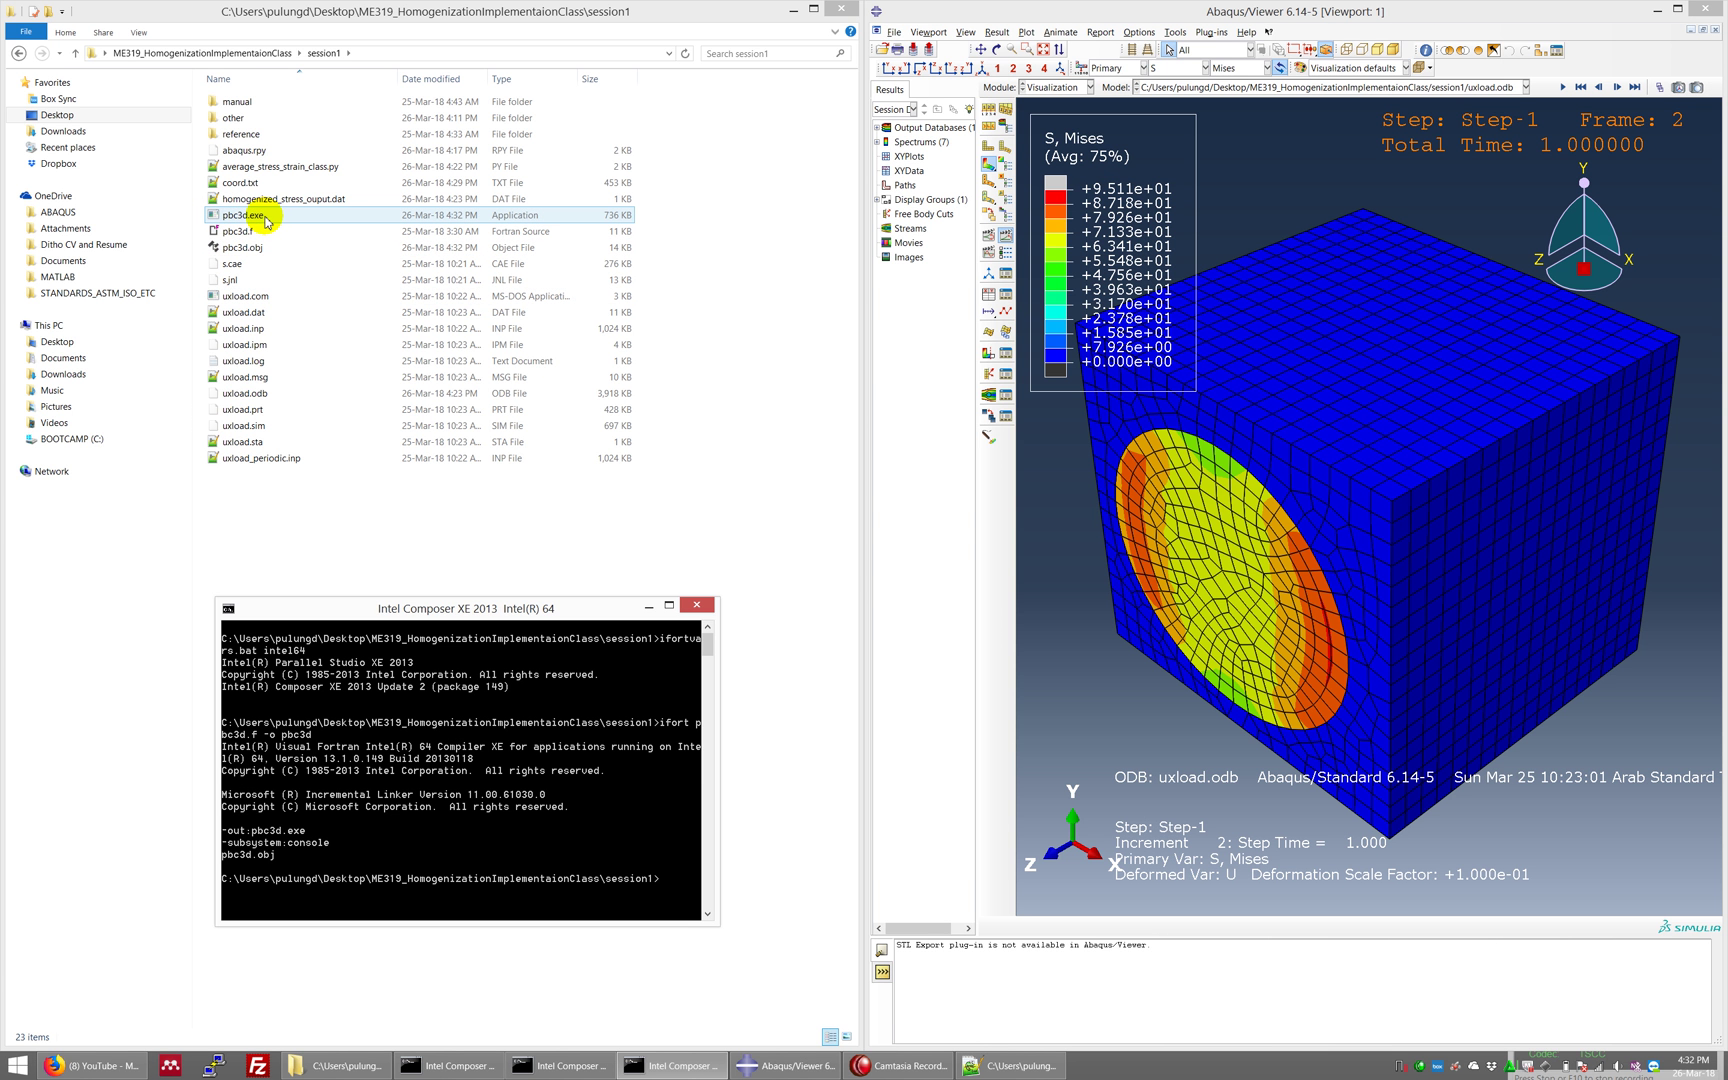
{"action": "left_click", "coordinate": [546, 830]}
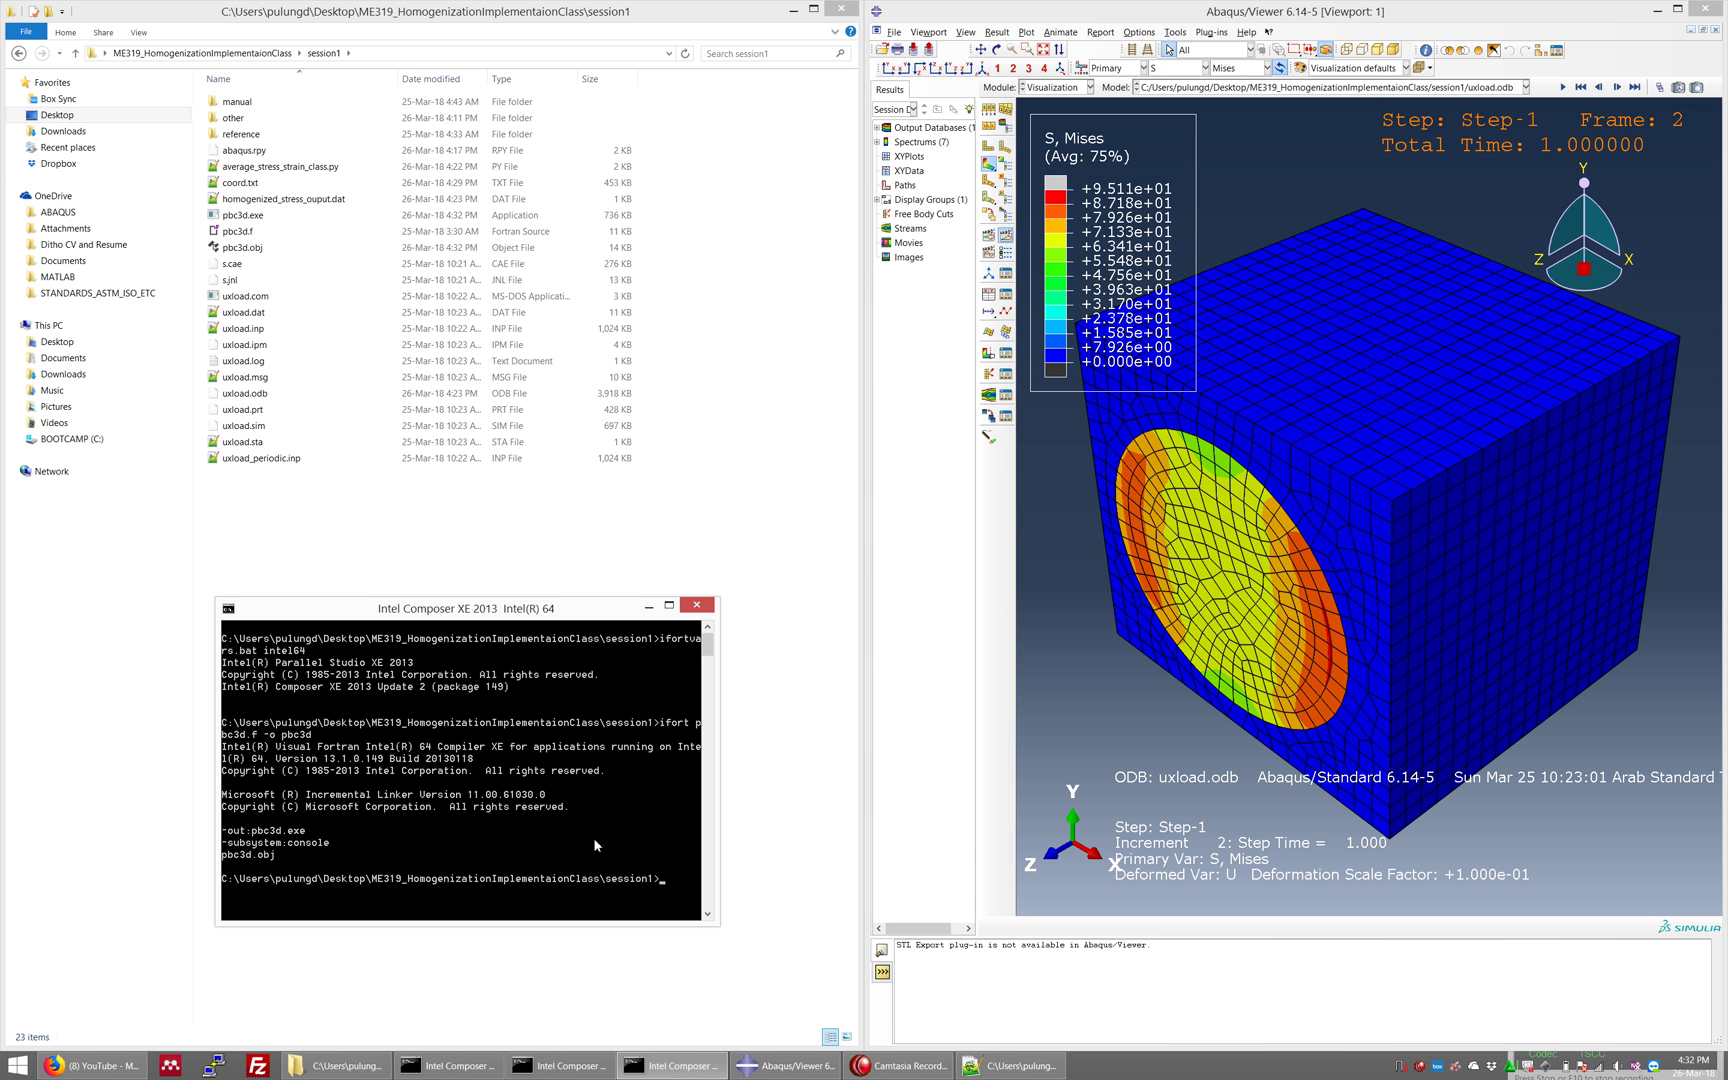
Run pbc3d.exe to generate the node pairs, then move the console over the Abaqus model.
{"action": "type", "text": "pbc3d."}
{"action": "key", "text": "BackSpace"}
{"action": "key", "text": "BackSpace"}
{"action": "type", "text": ".exe"}
{"action": "key", "text": "Return"}
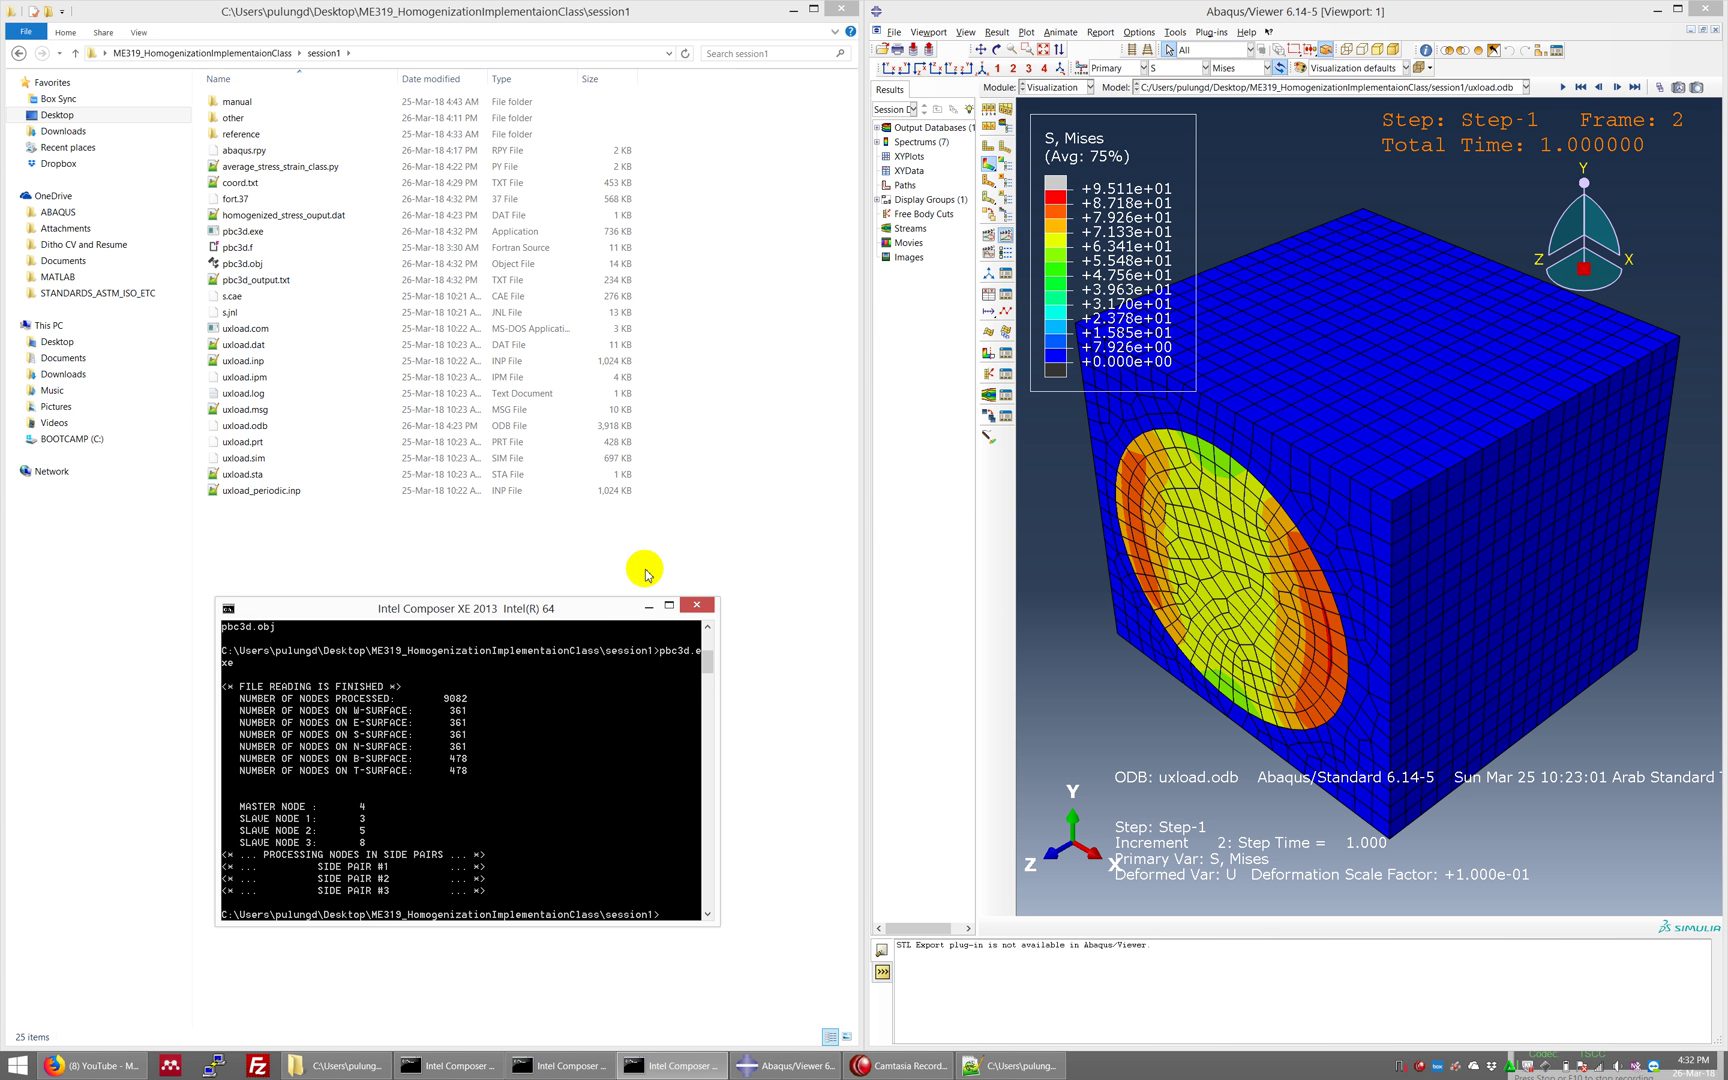
{"action": "left_click_drag", "start_coordinate": [563, 610], "coordinate": [598, 624]}
{"action": "left_click_drag", "start_coordinate": [920, 625], "coordinate": [1150, 580]}
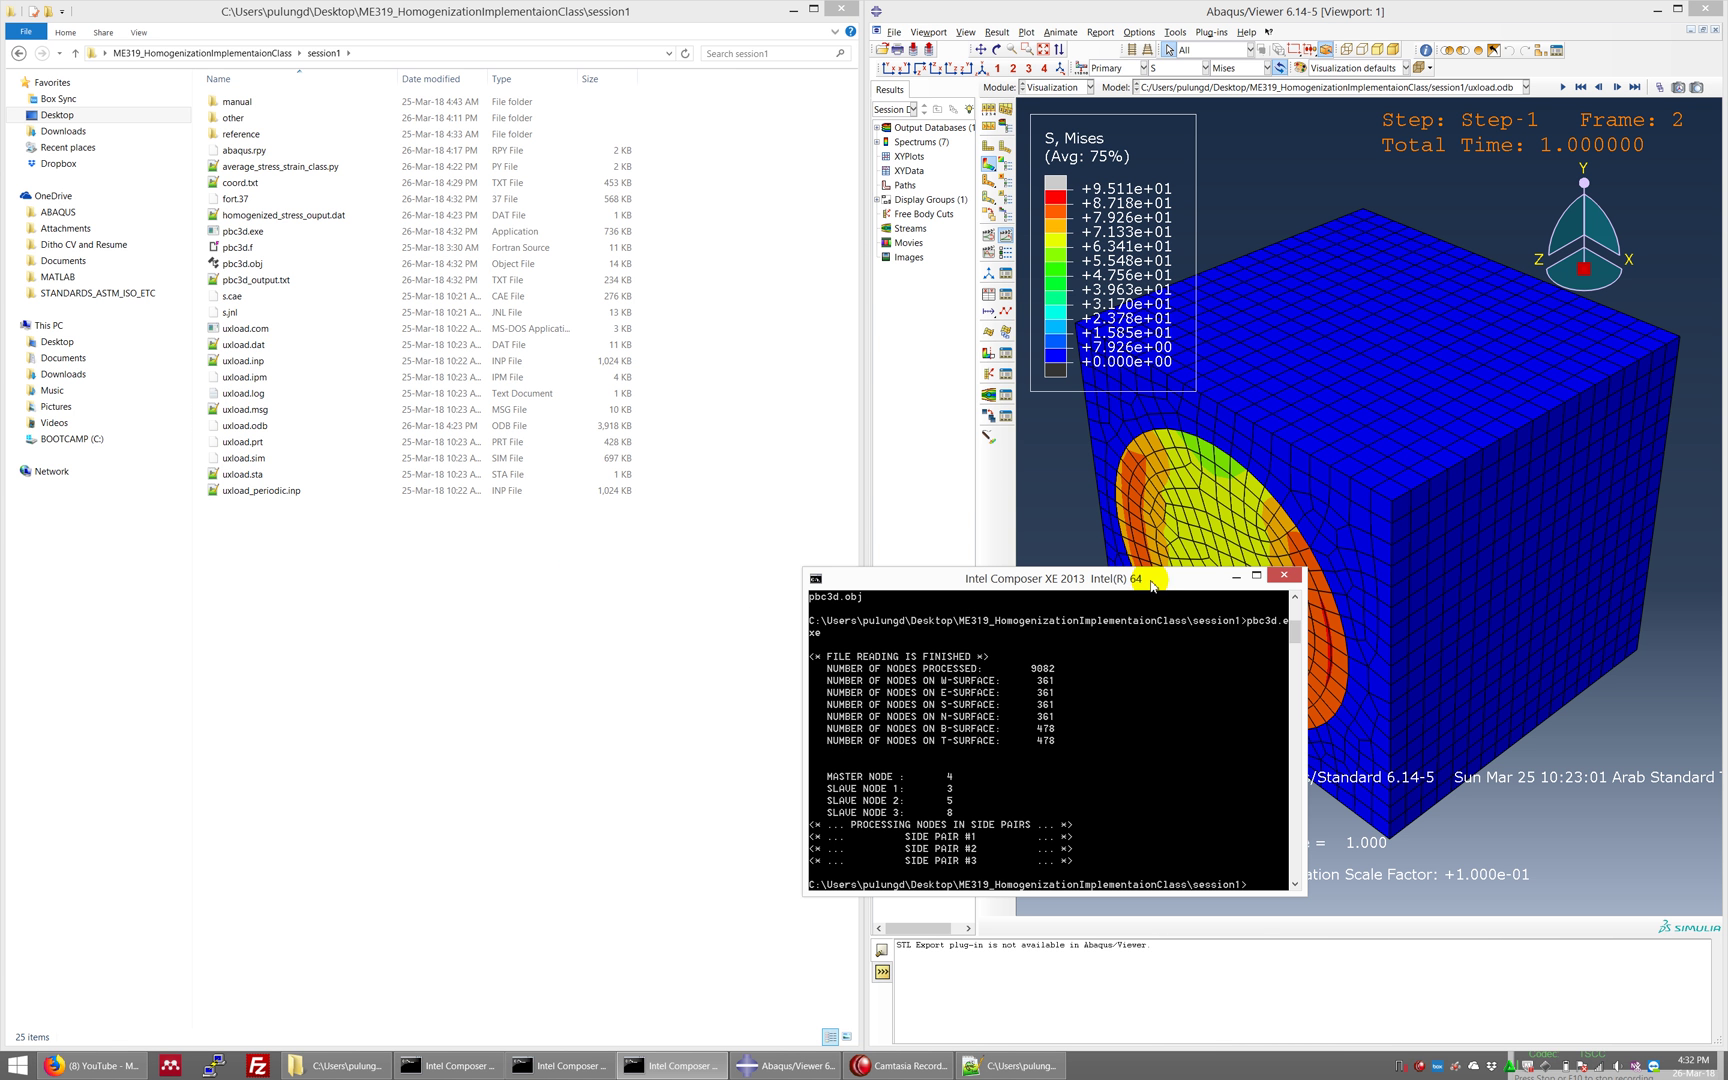